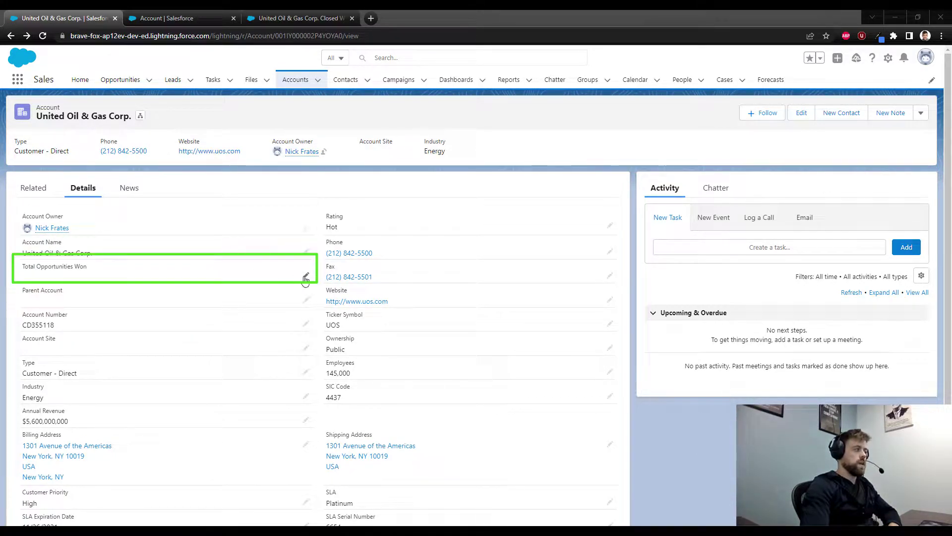
Review the Total Opportunities Won field and the account's Closed Won opportunities report
{"action": "left_click", "coordinate": [170, 21]}
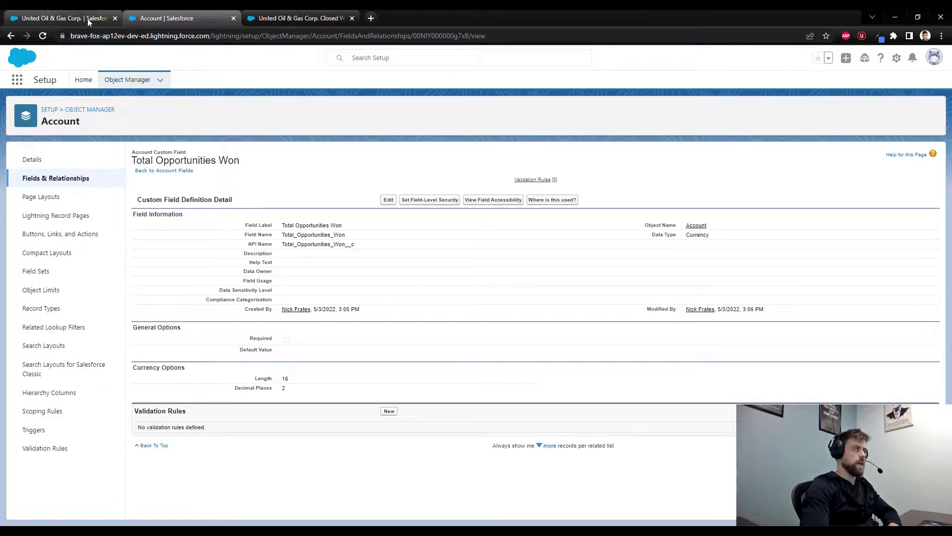
{"action": "left_click", "coordinate": [58, 20]}
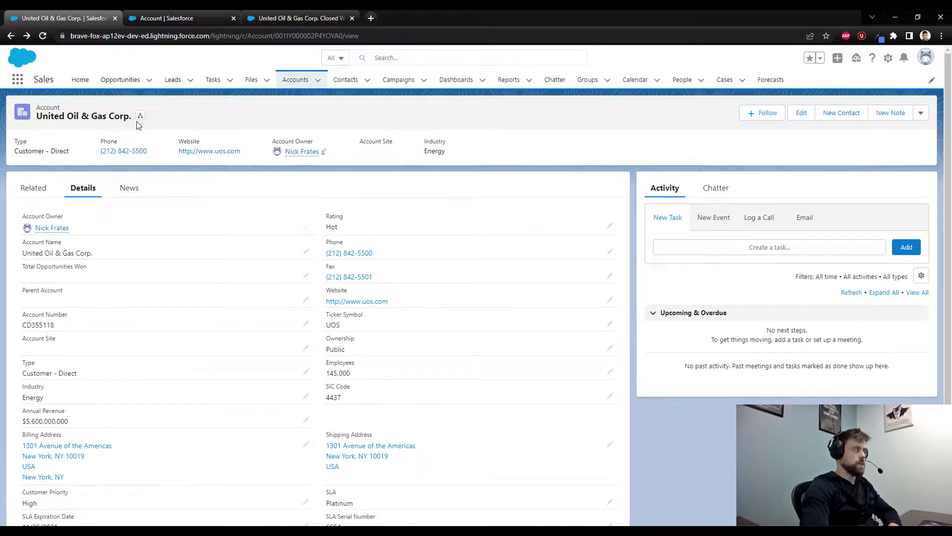
{"action": "left_click", "coordinate": [289, 18]}
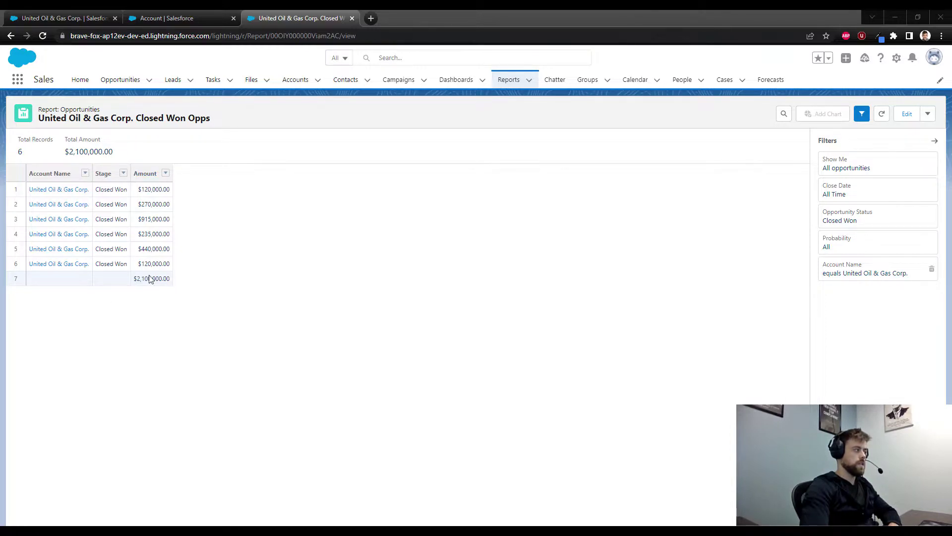
{"action": "left_click", "coordinate": [86, 19]}
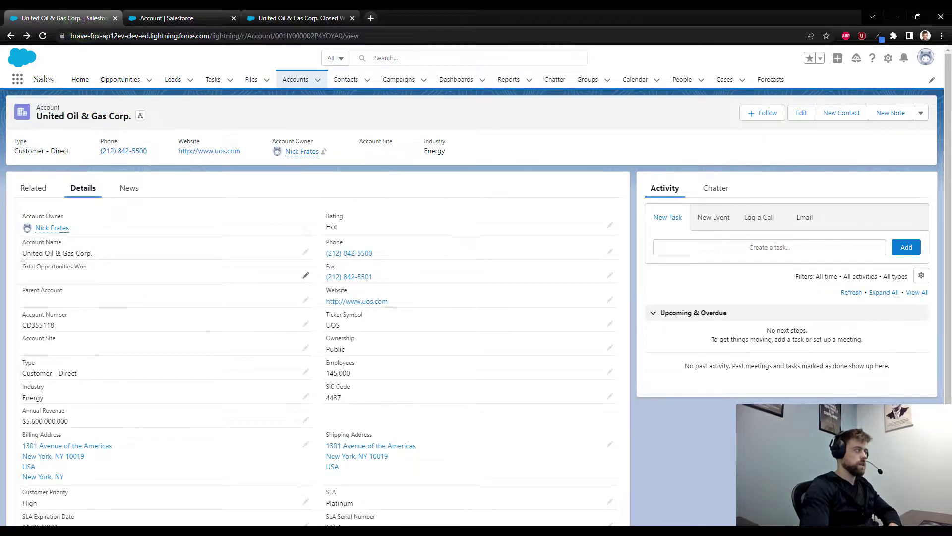
Go to the Flows list in Setup via a 'flows' Quick Find search
{"action": "left_click", "coordinate": [888, 58]}
{"action": "left_click", "coordinate": [864, 88]}
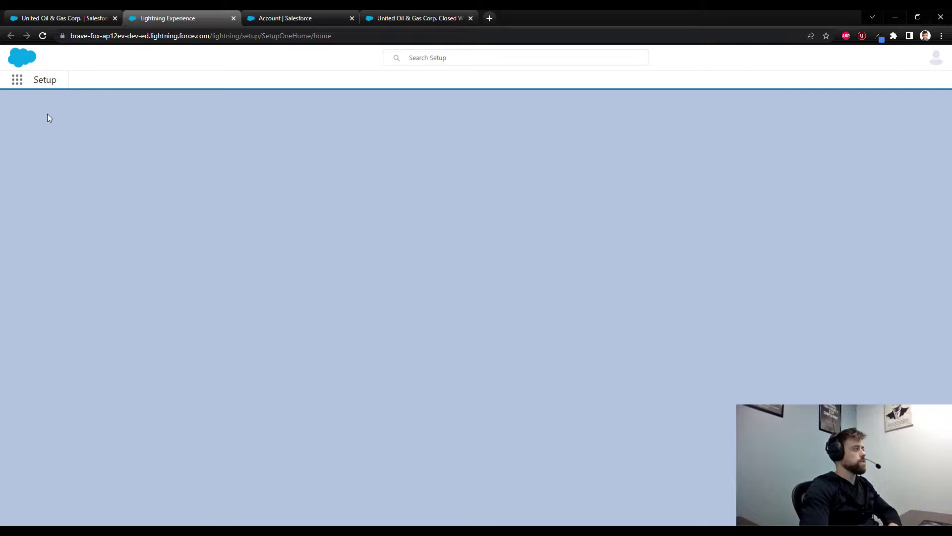
{"action": "left_click", "coordinate": [47, 108]}
{"action": "left_click", "coordinate": [73, 109]}
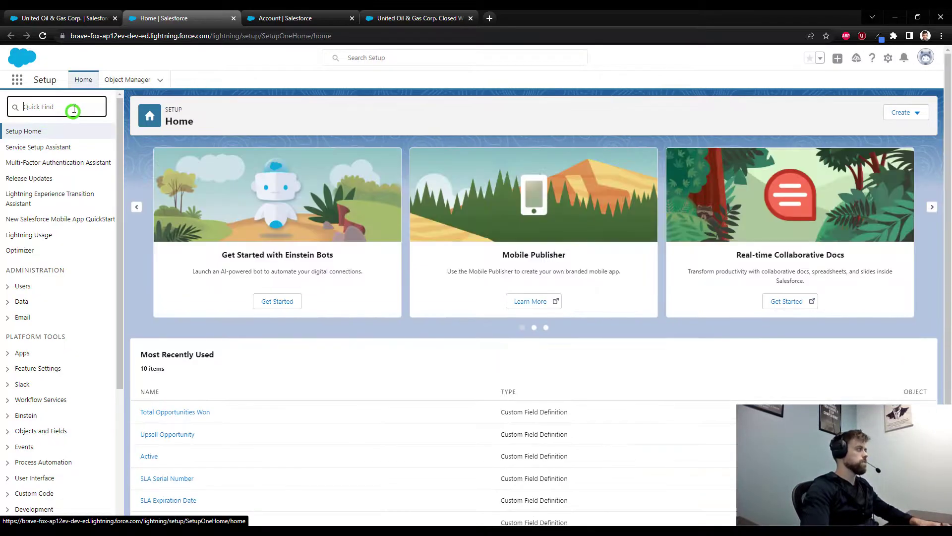
{"action": "type", "text": "flows"}
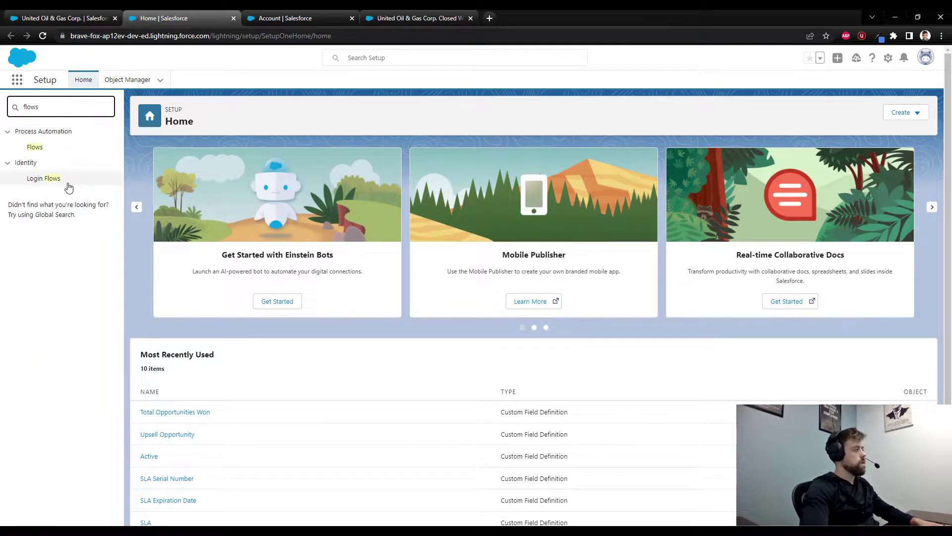
{"action": "left_click", "coordinate": [34, 147]}
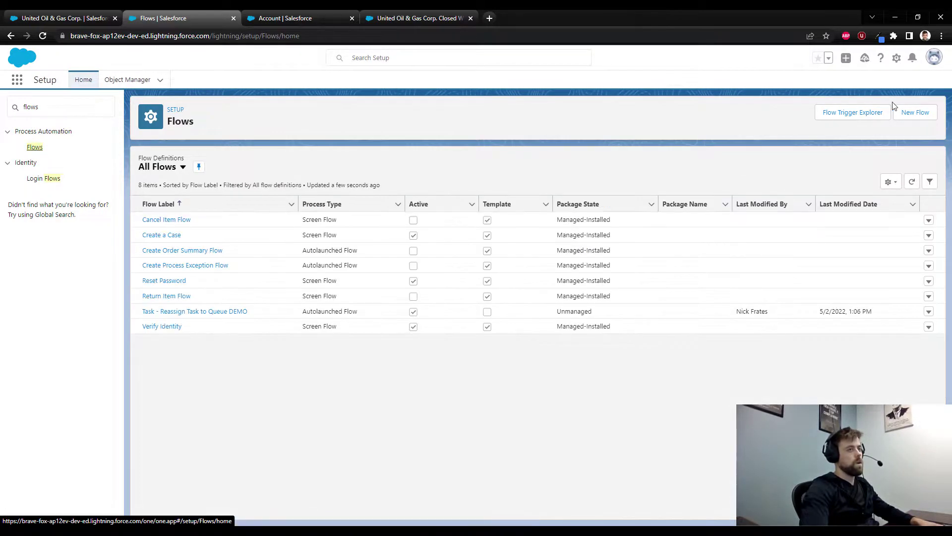
Create a new Schedule-Triggered Flow and collapse its Start element on the canvas
{"action": "left_click", "coordinate": [915, 113]}
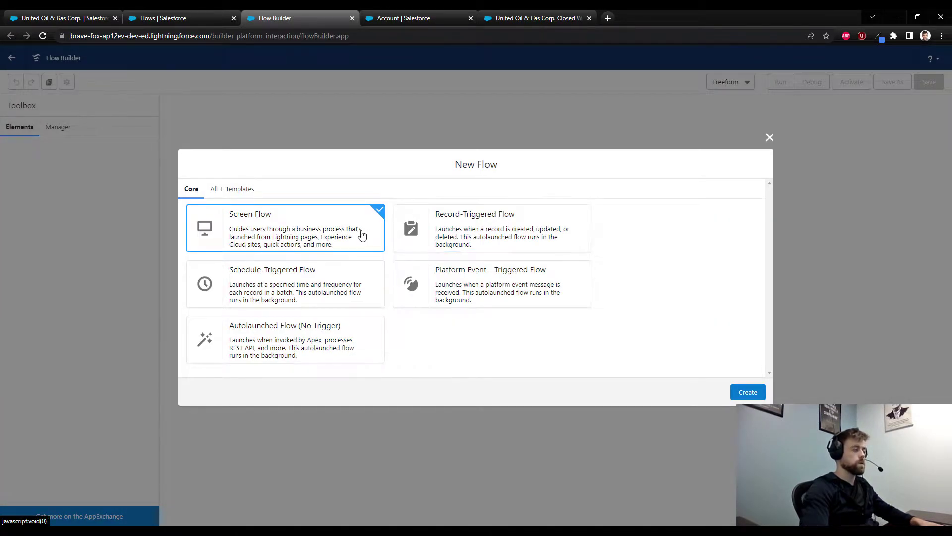
{"action": "left_click", "coordinate": [325, 291]}
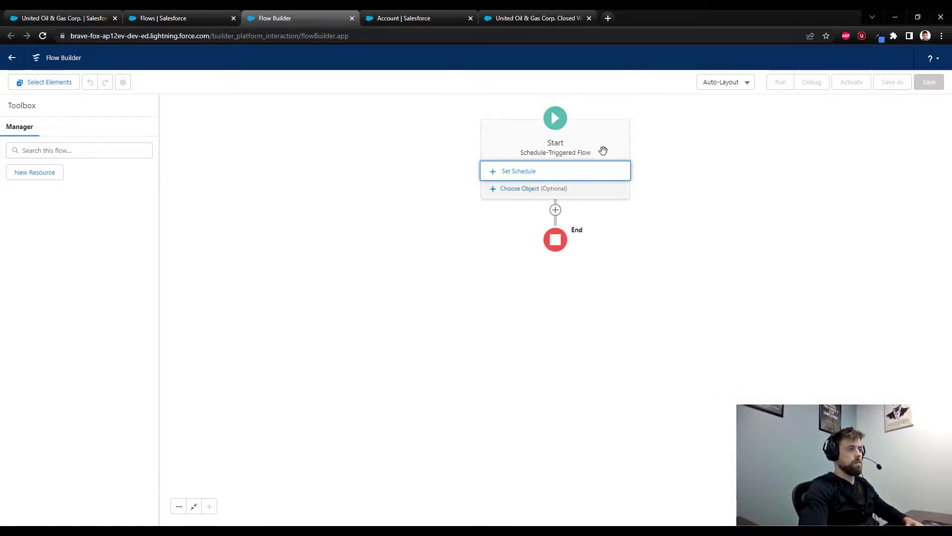
{"action": "left_click", "coordinate": [604, 132]}
{"action": "left_click", "coordinate": [713, 83]}
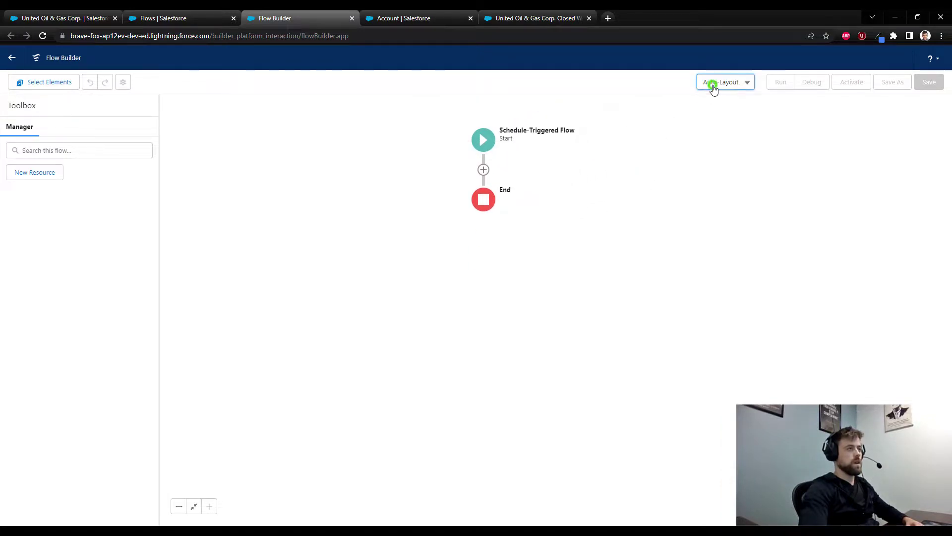
Use Freeform layout and set the schedule start to May 3, 2022 at 3:30 PM
{"action": "left_click", "coordinate": [727, 121]}
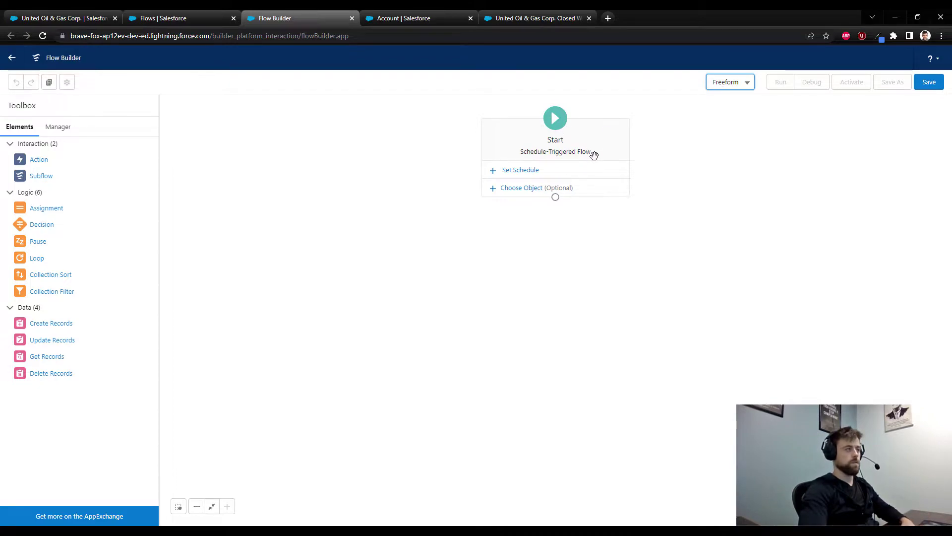
{"action": "left_click_drag", "start_coordinate": [595, 153], "coordinate": [531, 168]}
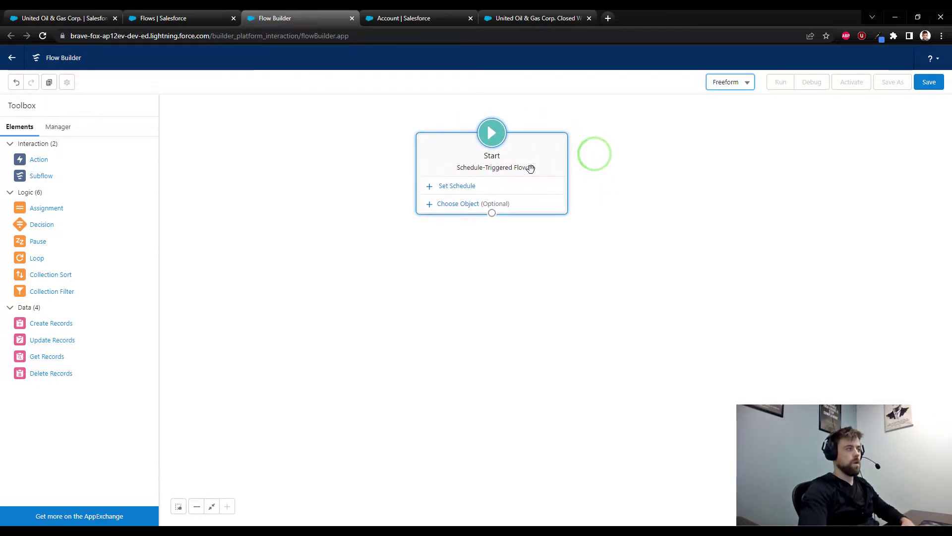
{"action": "left_click", "coordinate": [447, 186]}
{"action": "left_click", "coordinate": [319, 270]}
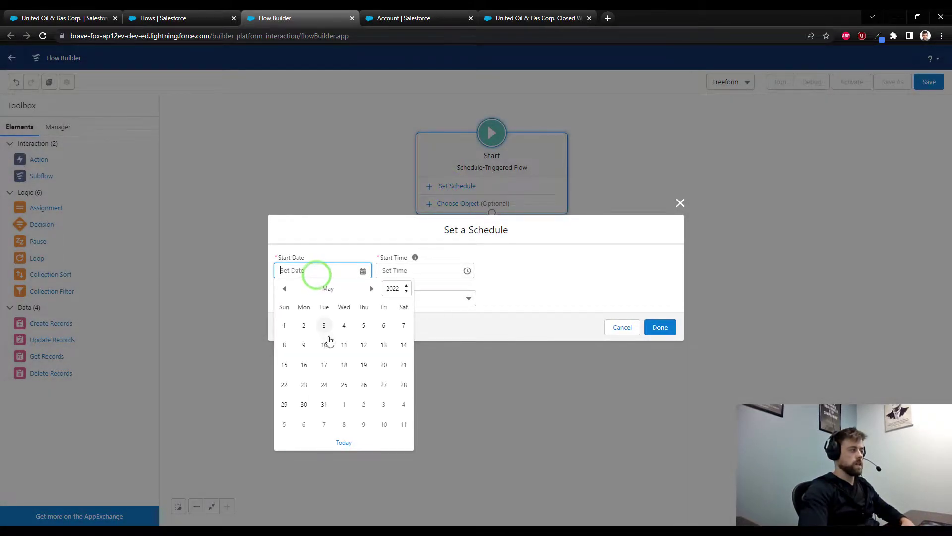
{"action": "left_click", "coordinate": [323, 323]}
{"action": "left_click", "coordinate": [409, 270]}
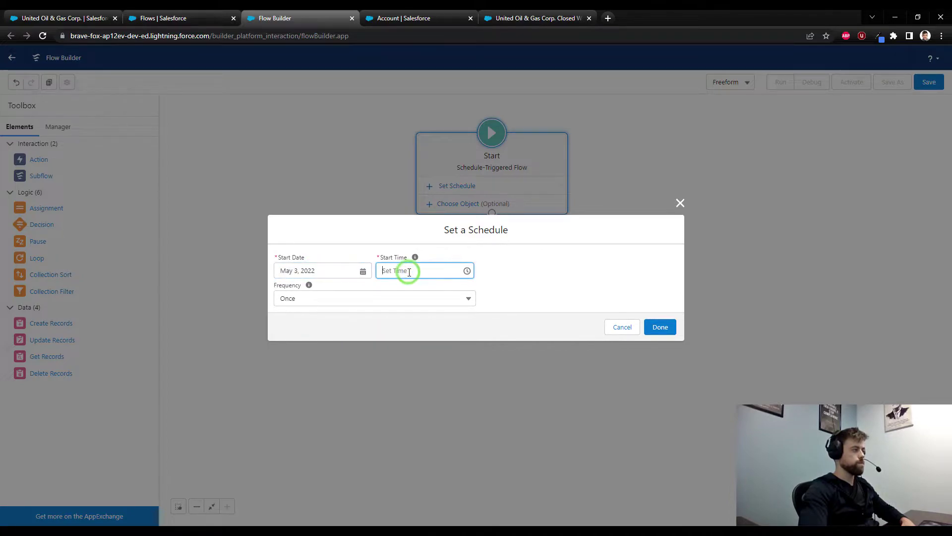
{"action": "scroll", "coordinate": [442, 317], "scroll_direction": "down", "scroll_amount": 2}
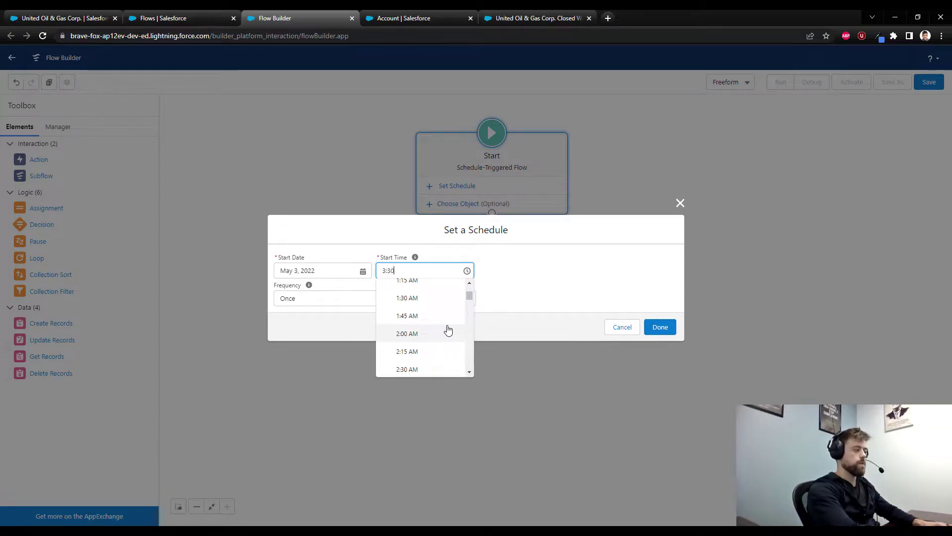
{"action": "type", "text": "3:30 PM"}
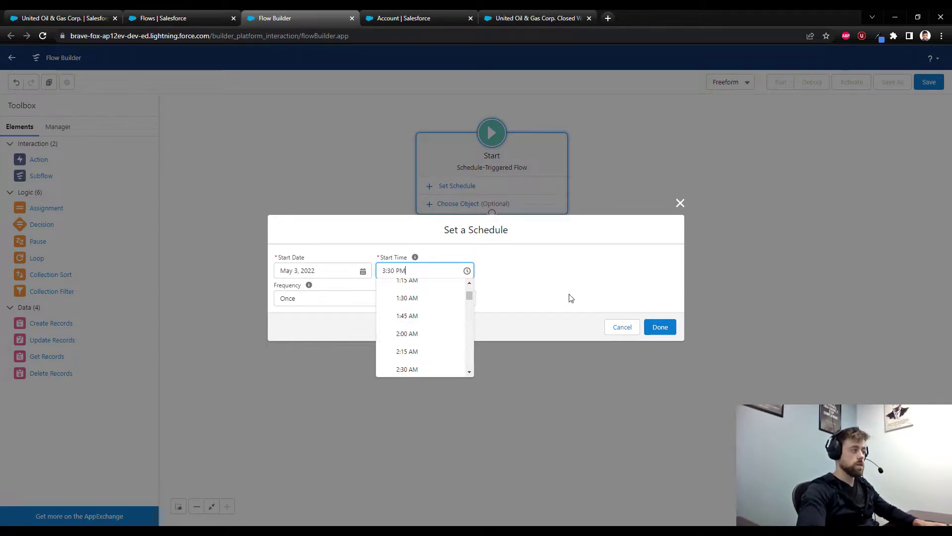
{"action": "left_click", "coordinate": [569, 295]}
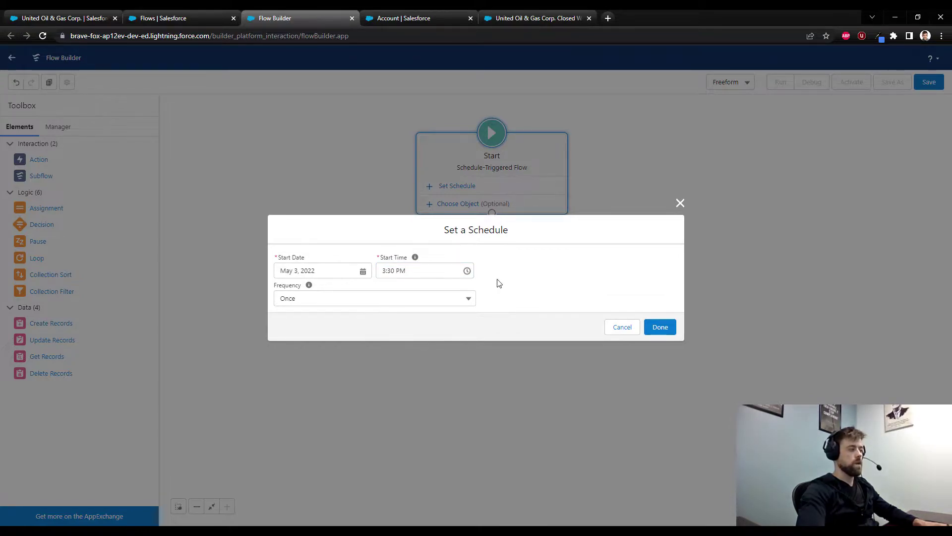
Keep the schedule frequency at Once and confirm the schedule settings
{"action": "left_click", "coordinate": [305, 300]}
{"action": "left_click", "coordinate": [304, 300]}
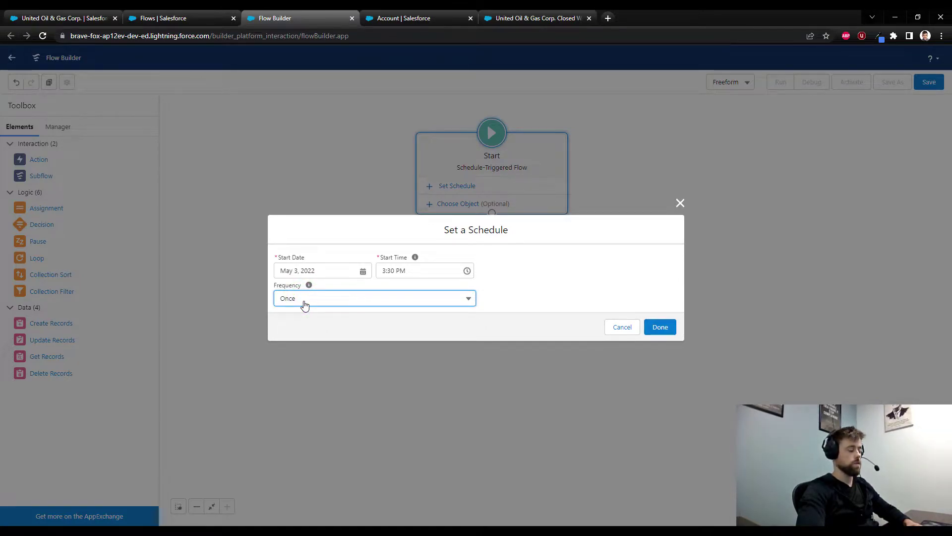
{"action": "left_click", "coordinate": [304, 301]}
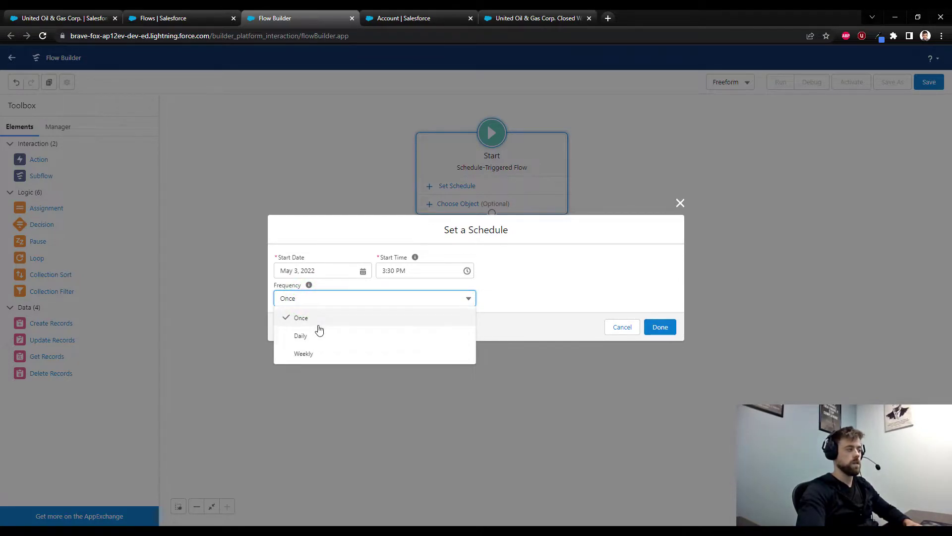
{"action": "left_click", "coordinate": [317, 325]}
{"action": "left_click", "coordinate": [671, 266]}
{"action": "left_click", "coordinate": [661, 327]}
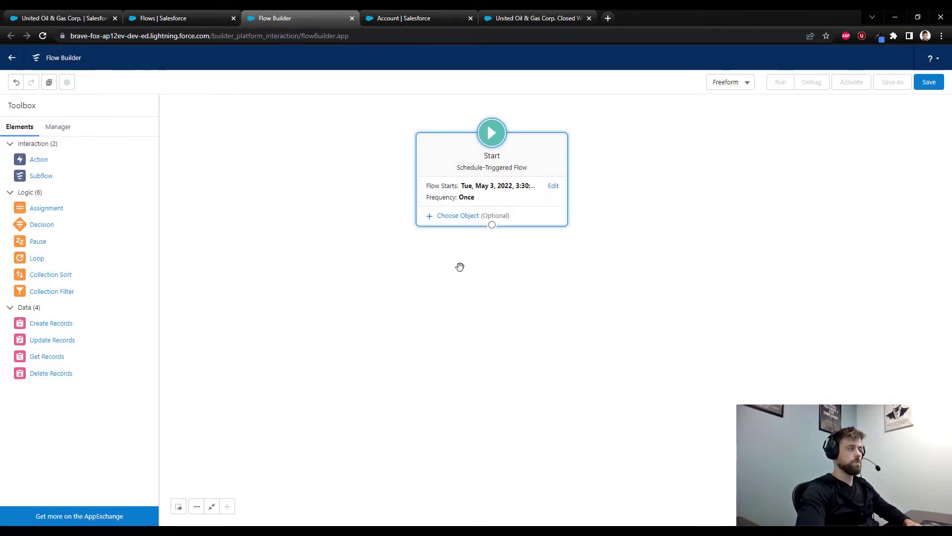
Run the flow on all Account records with no filter conditions
{"action": "left_click", "coordinate": [462, 218]}
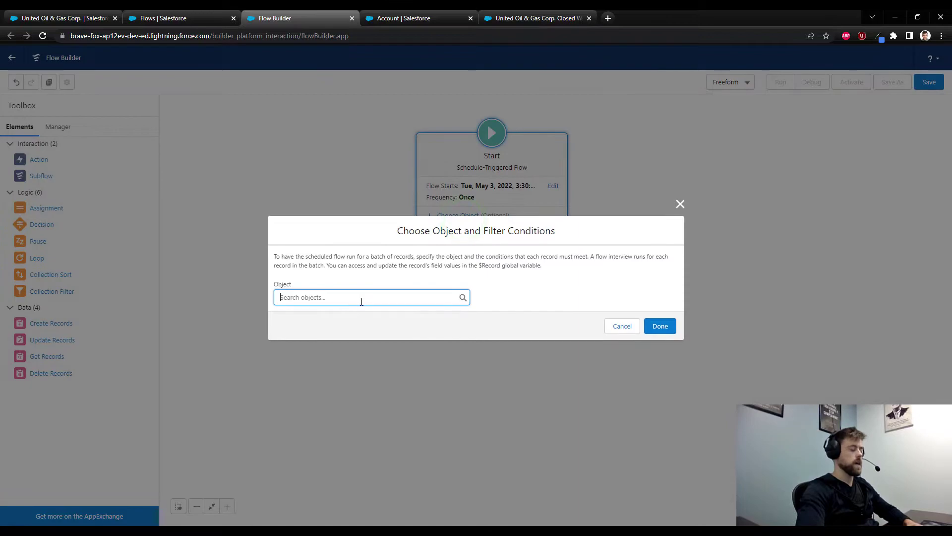
{"action": "type", "text": "account"}
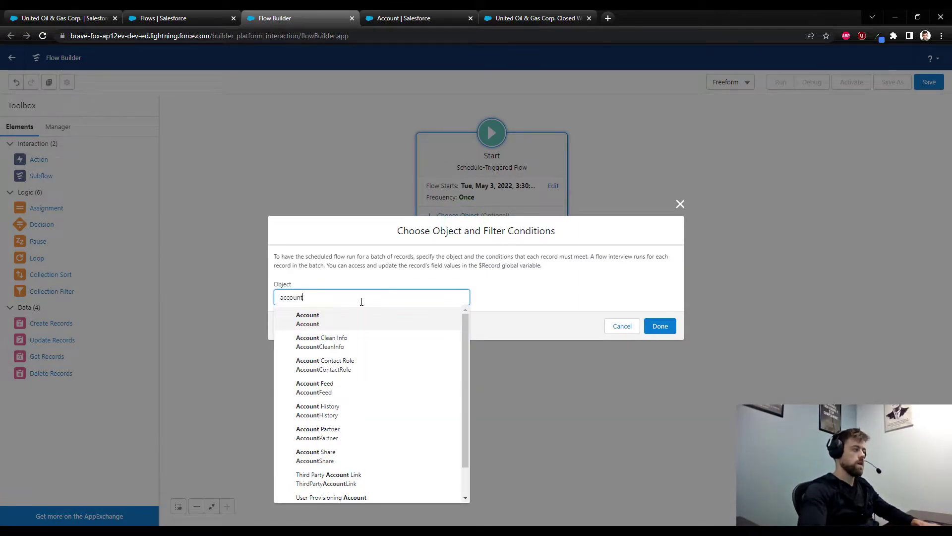
{"action": "left_click", "coordinate": [315, 325]}
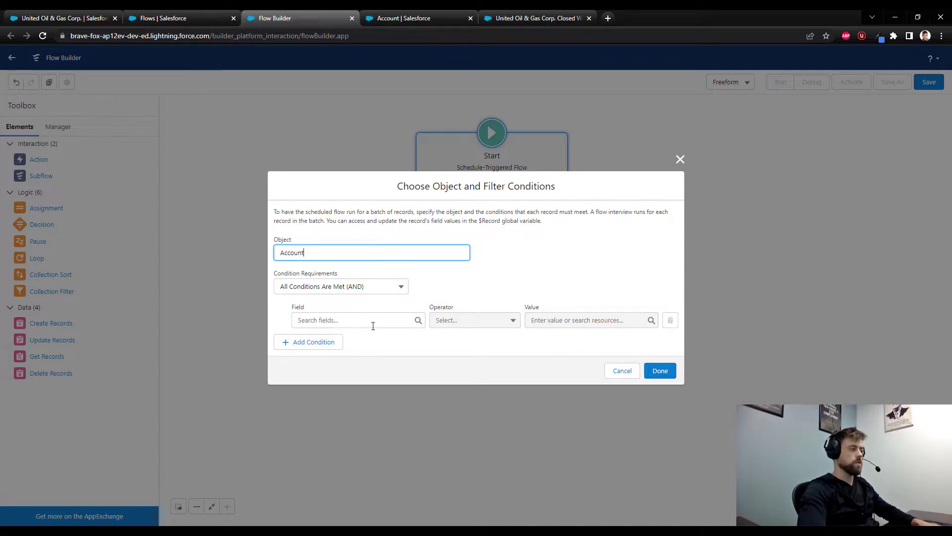
{"action": "left_click", "coordinate": [378, 288]}
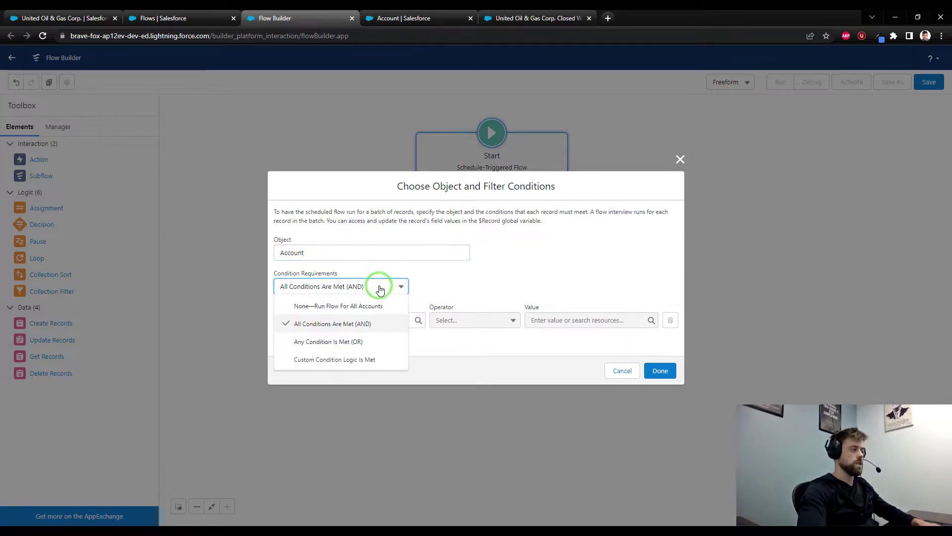
{"action": "left_click", "coordinate": [378, 310]}
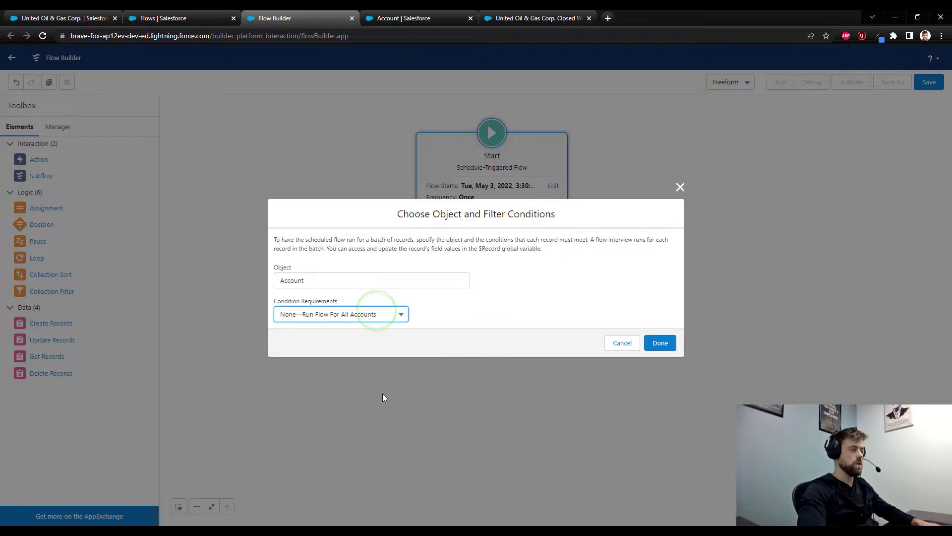
{"action": "left_click", "coordinate": [659, 342]}
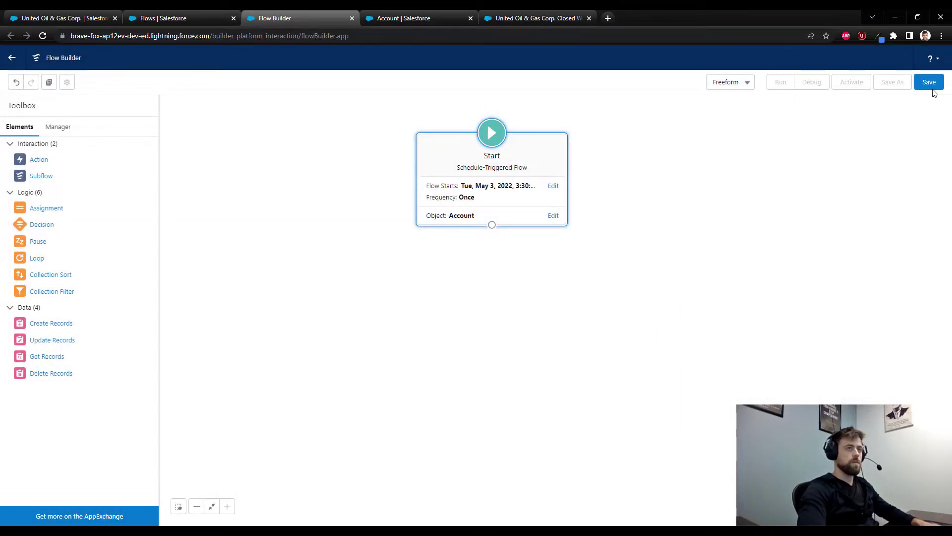
Save the flow as 'Account - Update Total Won Opportunitites' and close the issues panel
{"action": "left_click", "coordinate": [927, 86]}
{"action": "type", "text": "A"}
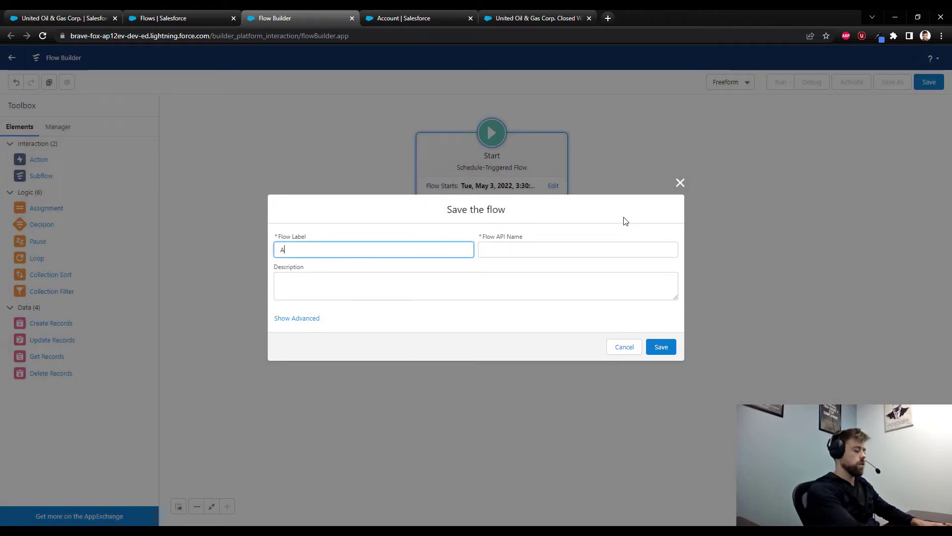
{"action": "type", "text": "ccount - U"}
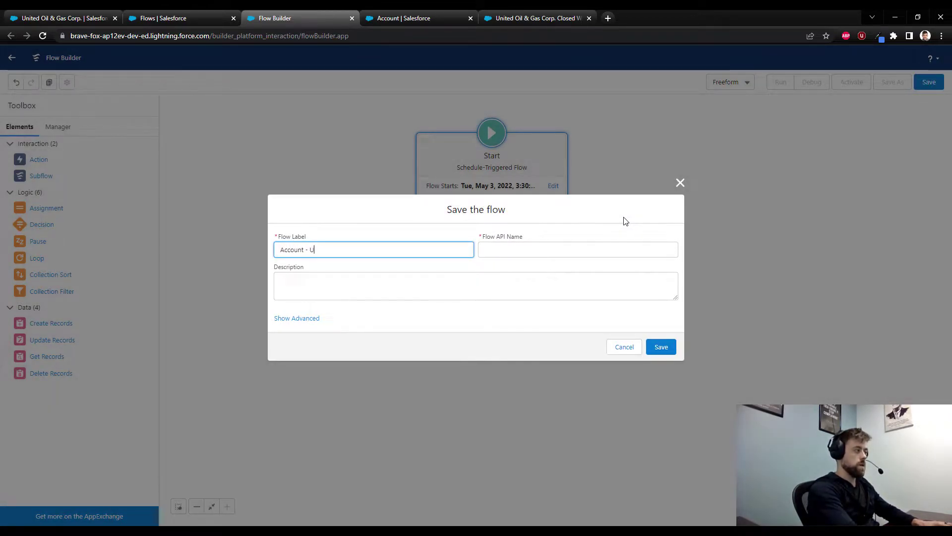
{"action": "type", "text": "pdate Total Won"}
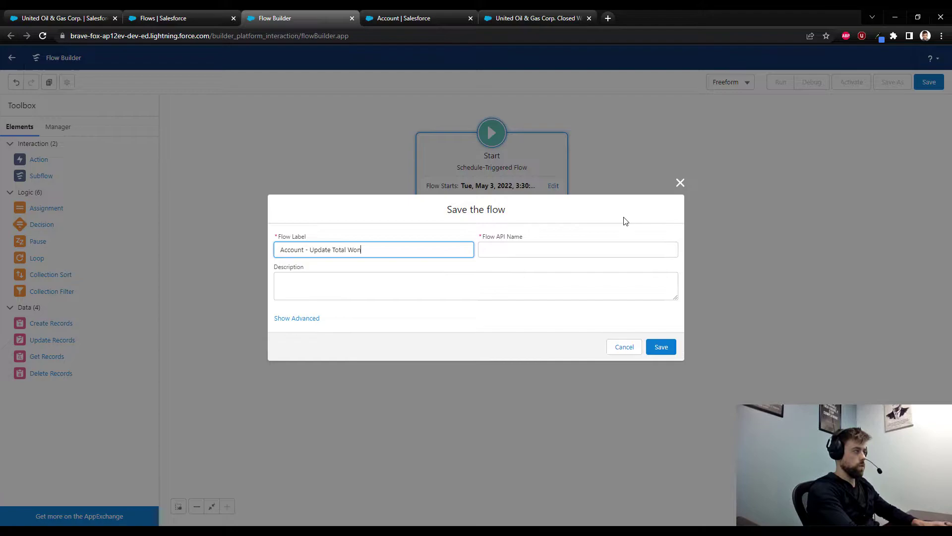
{"action": "type", "text": " Opportunitites"}
{"action": "key", "text": "Tab"}
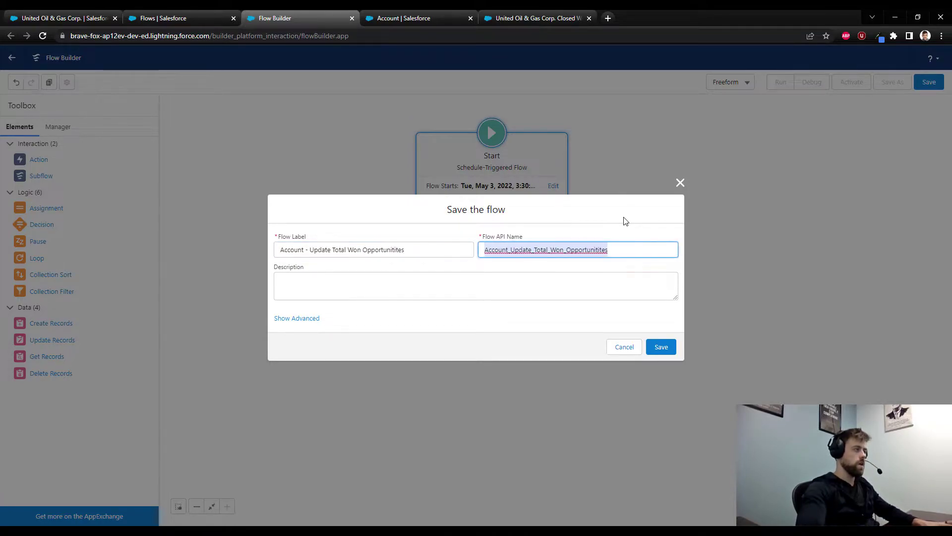
{"action": "left_click", "coordinate": [661, 346]}
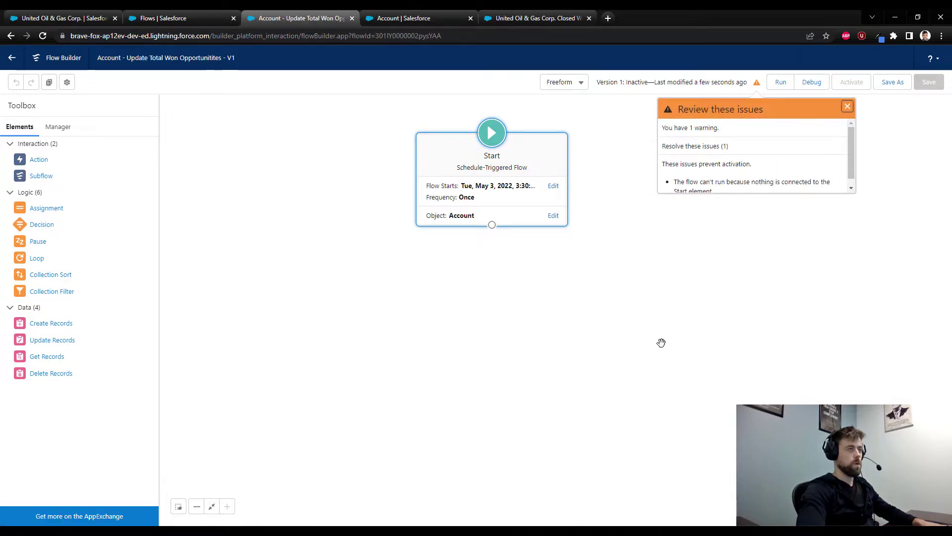
{"action": "scroll", "coordinate": [776, 164], "scroll_direction": "down", "scroll_amount": 1}
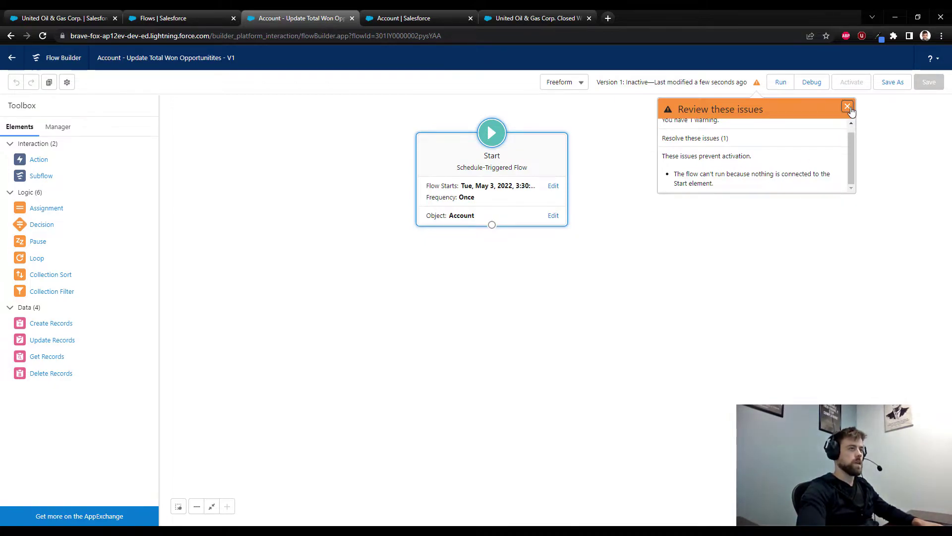
{"action": "left_click", "coordinate": [848, 107]}
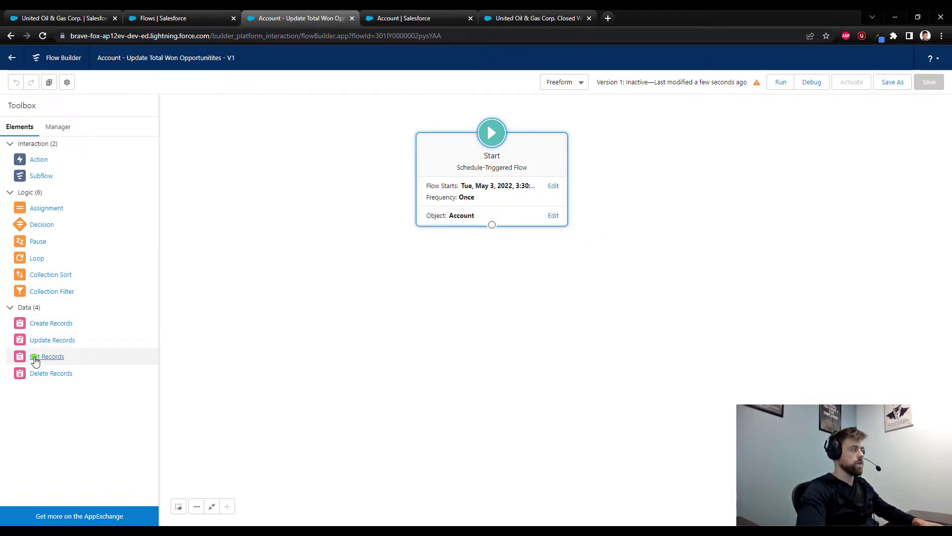
Add a Get Records step labelled 'Get Opportunities' that queries the Opportunity object
{"action": "left_click_drag", "start_coordinate": [34, 360], "coordinate": [487, 269]}
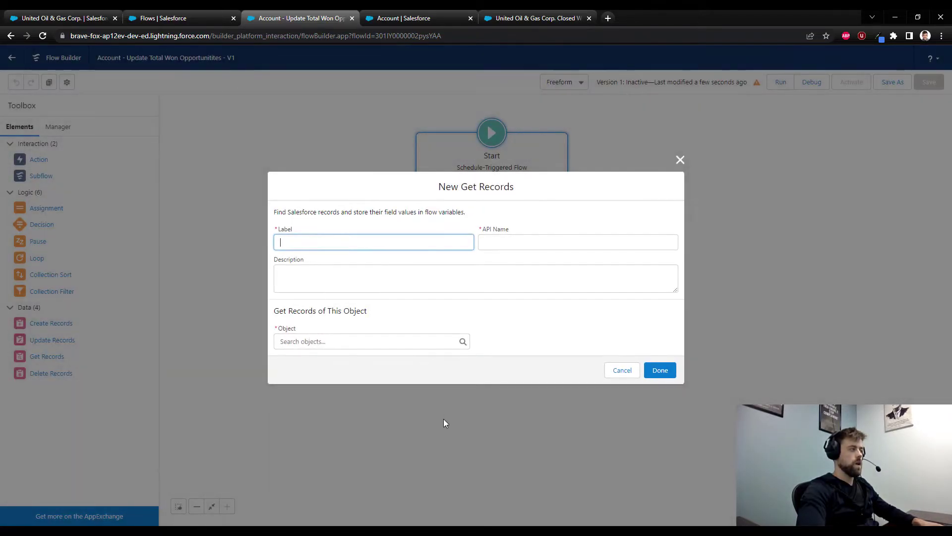
{"action": "type", "text": "Get Oppo"}
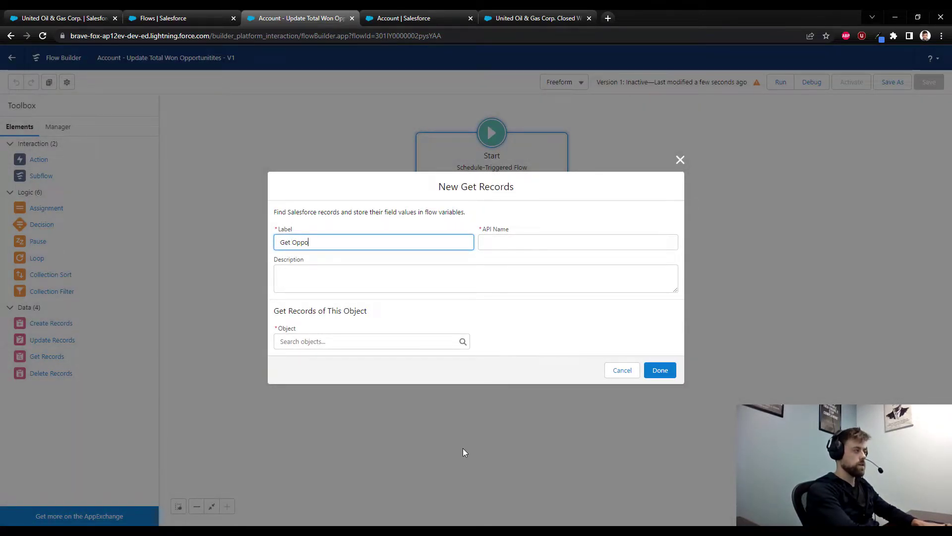
{"action": "type", "text": "rtunities"}
{"action": "key", "text": "Tab"}
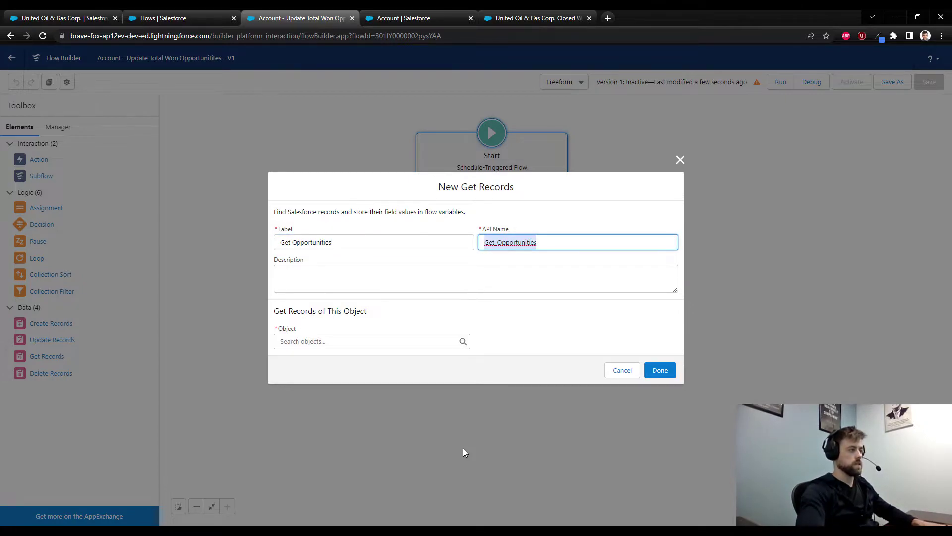
{"action": "left_click", "coordinate": [311, 342]}
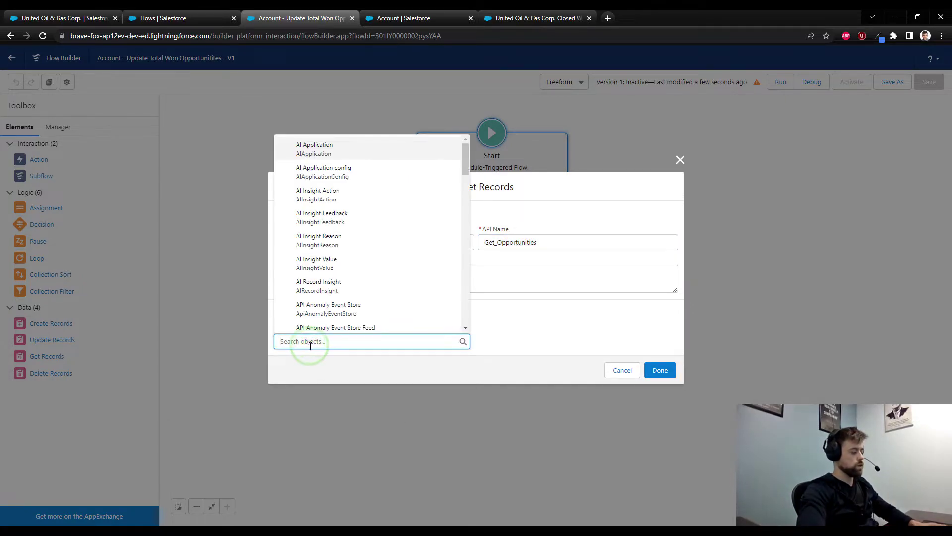
{"action": "type", "text": "cpp"}
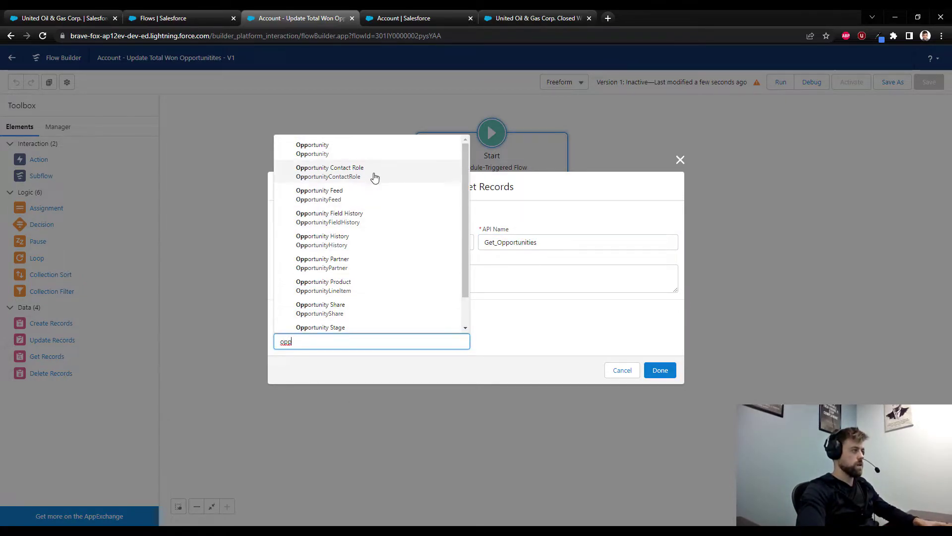
{"action": "left_click", "coordinate": [373, 153]}
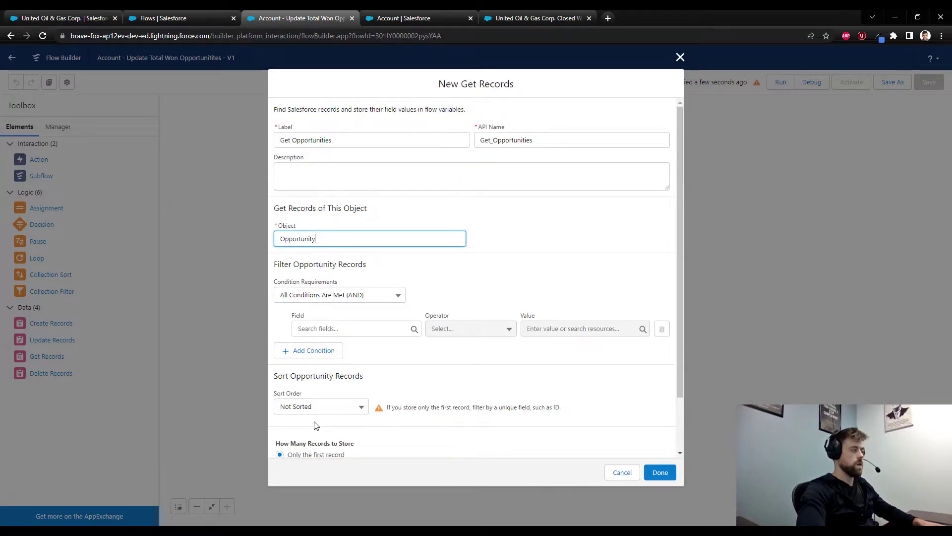
Filter the opportunities where AccountId equals $Record > Account ID
{"action": "left_click", "coordinate": [333, 328]}
{"action": "type", "text": "account"}
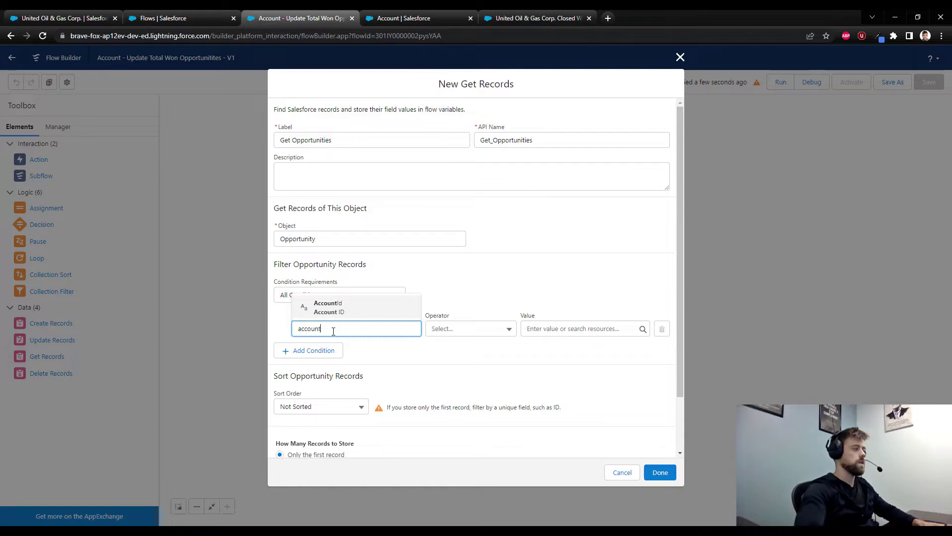
{"action": "left_click", "coordinate": [337, 298]}
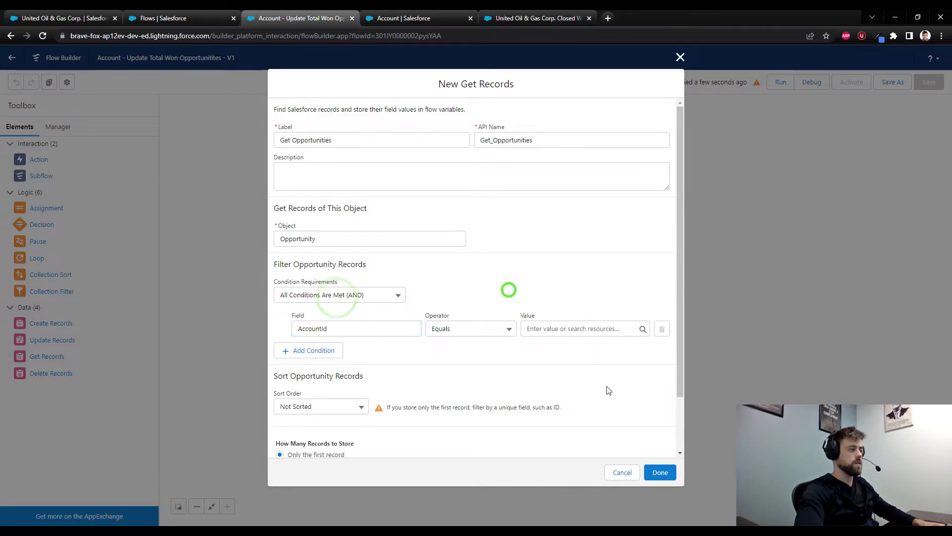
{"action": "left_click", "coordinate": [574, 328]}
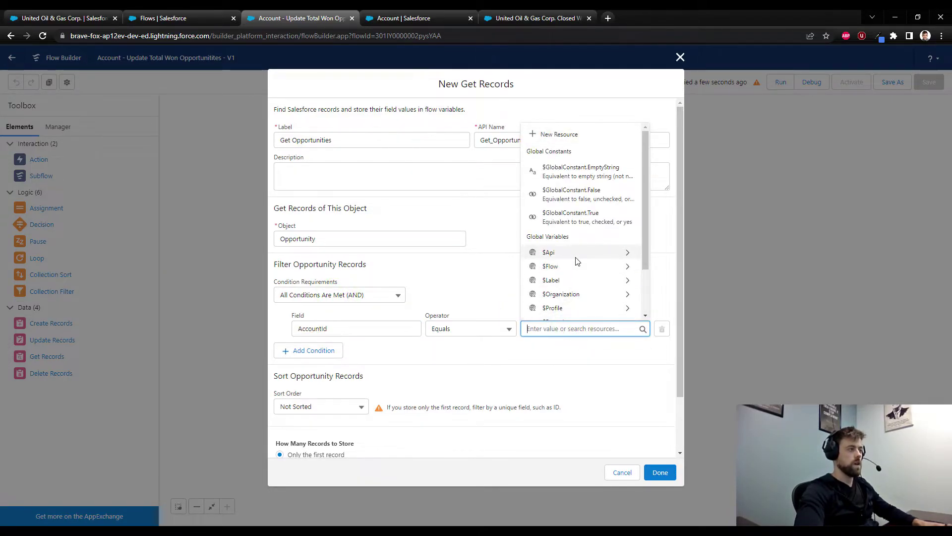
{"action": "scroll", "coordinate": [575, 258], "scroll_direction": "down", "scroll_amount": 2}
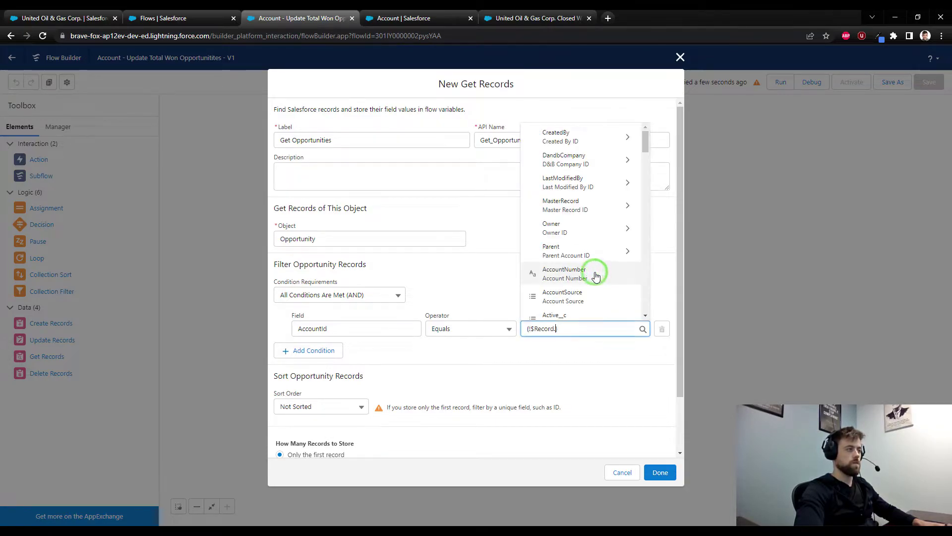
{"action": "scroll", "coordinate": [596, 277], "scroll_direction": "down", "scroll_amount": 15}
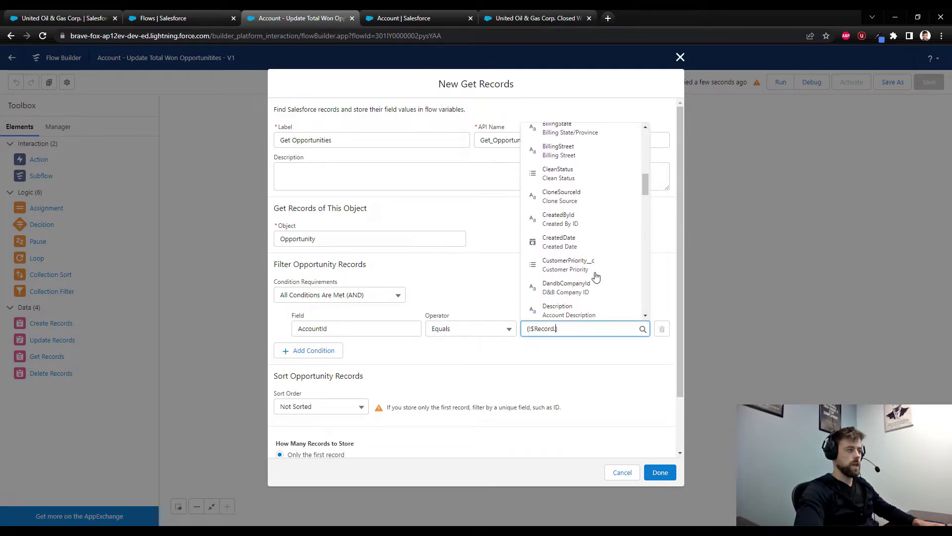
{"action": "scroll", "coordinate": [595, 277], "scroll_direction": "up", "scroll_amount": 2}
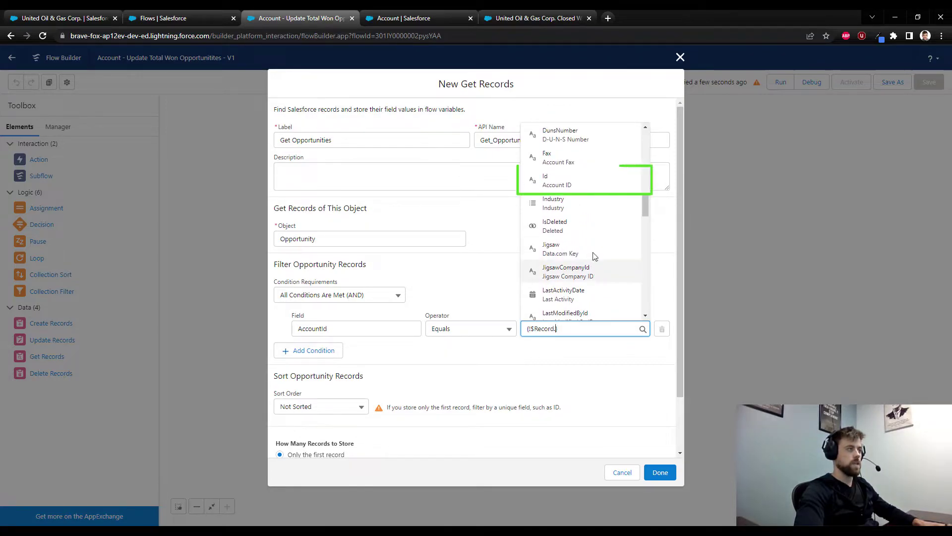
{"action": "left_click", "coordinate": [621, 188]}
{"action": "left_click", "coordinate": [564, 271]}
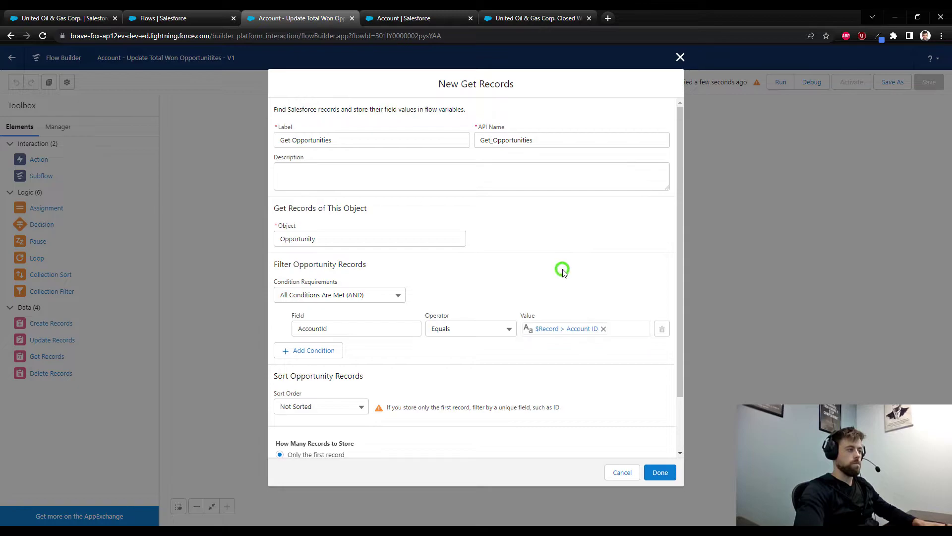
{"action": "scroll", "coordinate": [499, 284], "scroll_direction": "down", "scroll_amount": 2}
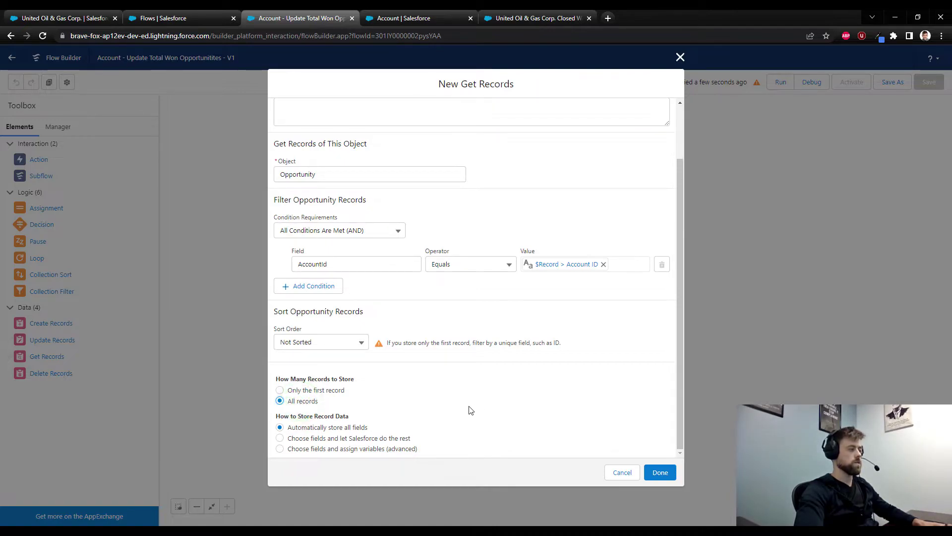
{"action": "scroll", "coordinate": [471, 410], "scroll_direction": "up", "scroll_amount": 2}
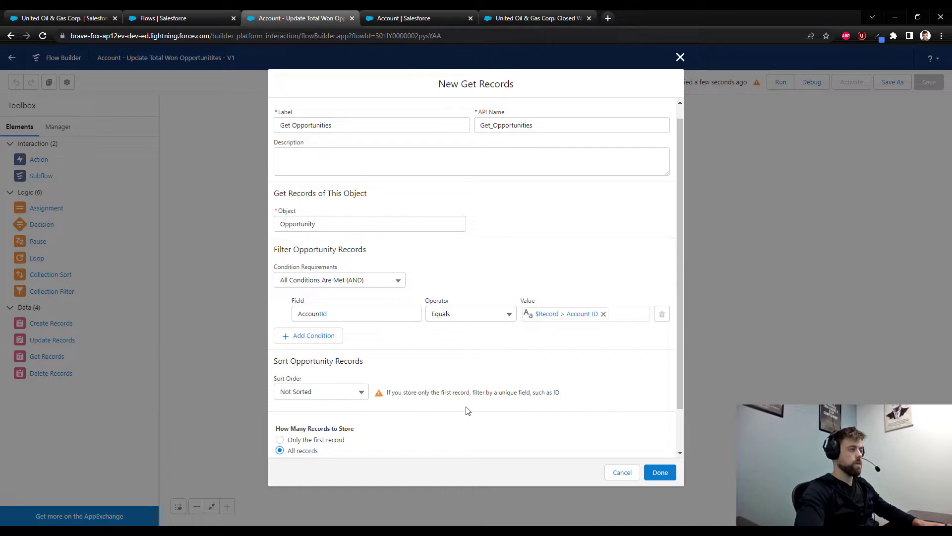
Add a second Get Opportunities condition: StageName equals Closed Won
{"action": "left_click", "coordinate": [317, 340]}
{"action": "left_click", "coordinate": [315, 343]}
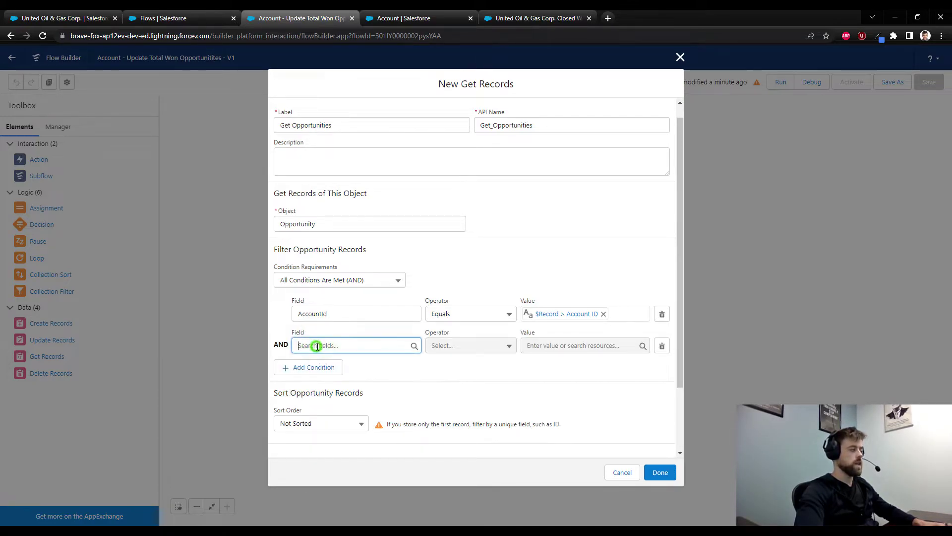
{"action": "type", "text": "stage"}
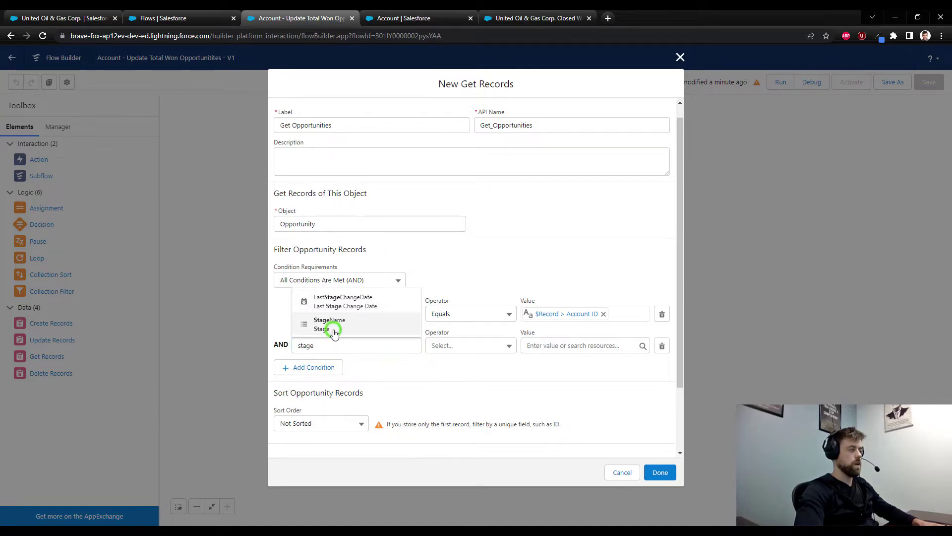
{"action": "left_click", "coordinate": [331, 324]}
{"action": "left_click", "coordinate": [563, 345]}
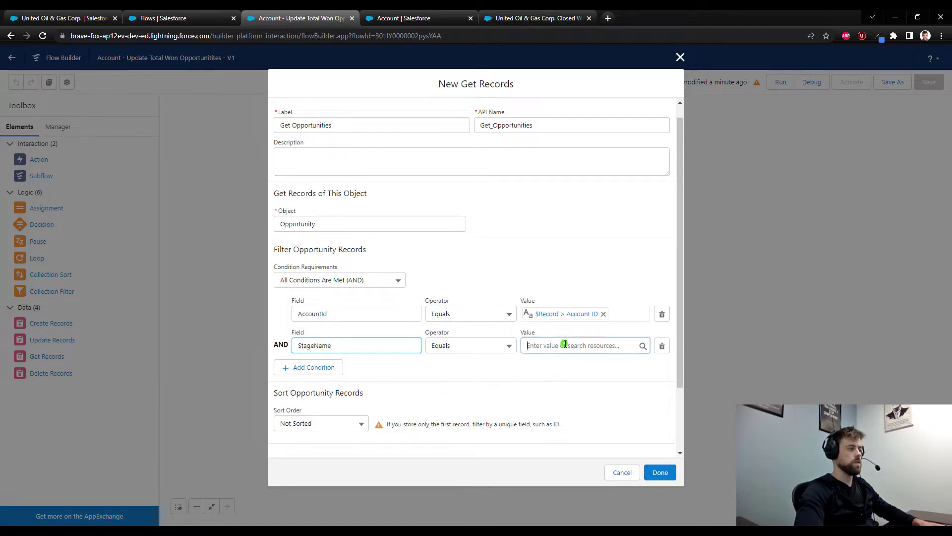
{"action": "scroll", "coordinate": [582, 304], "scroll_direction": "down", "scroll_amount": 3}
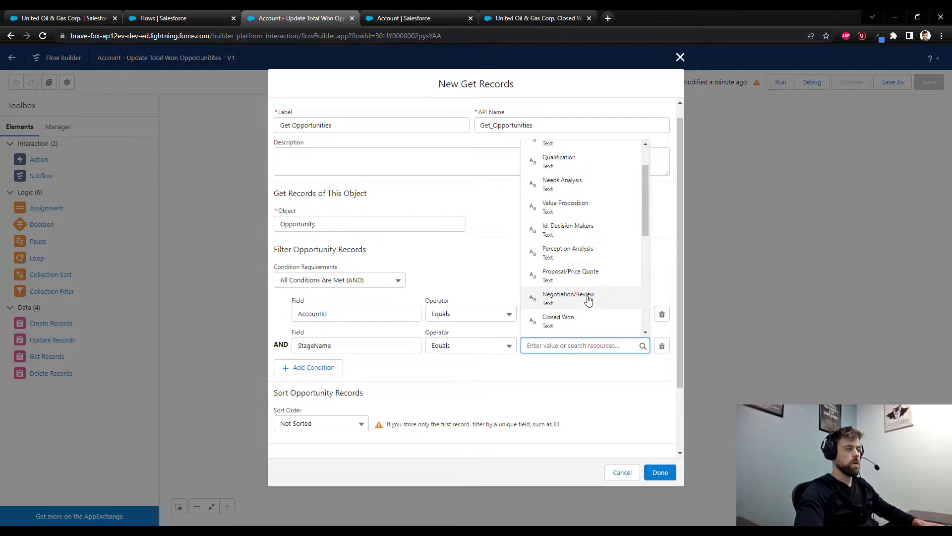
{"action": "left_click", "coordinate": [584, 287]}
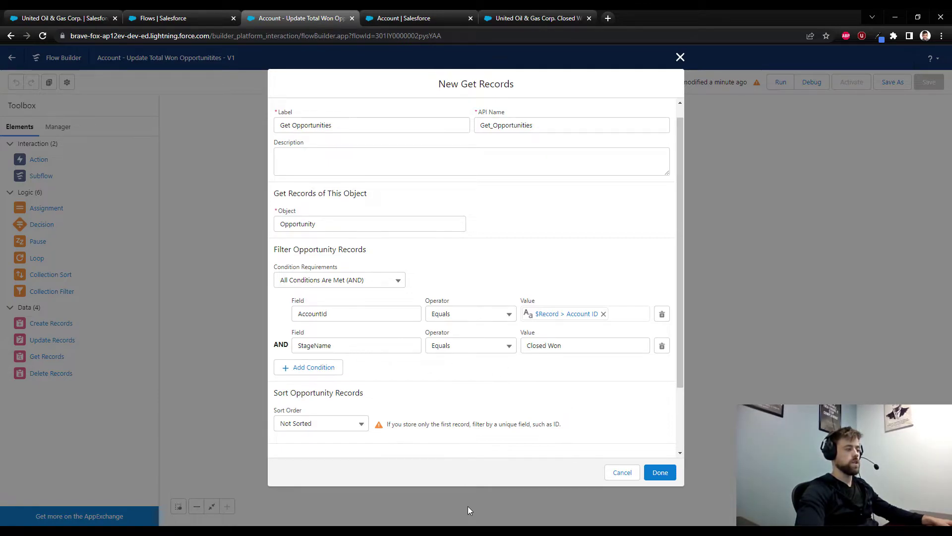
{"action": "scroll", "coordinate": [592, 392], "scroll_direction": "down", "scroll_amount": 2}
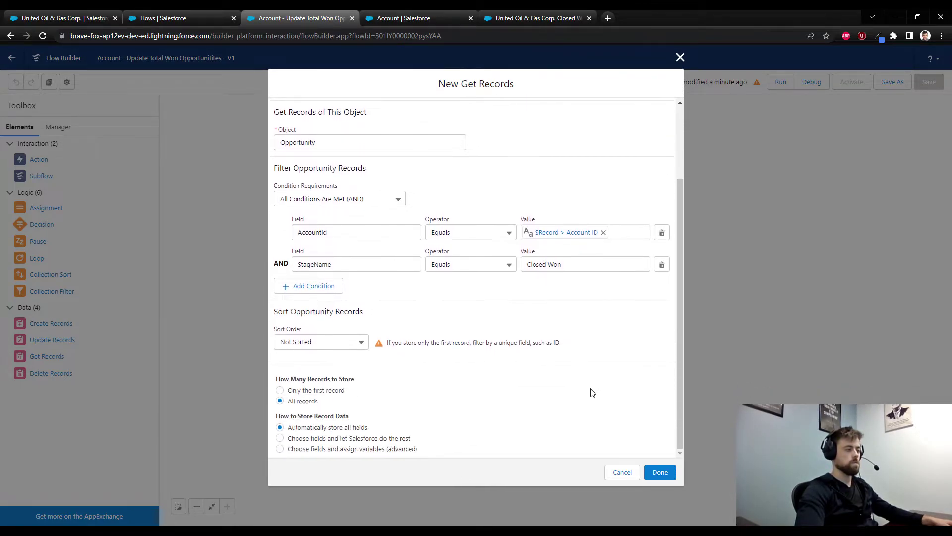
Confirm Get Opportunities, connect Start to it, and show the Manager resources
{"action": "left_click", "coordinate": [660, 473]}
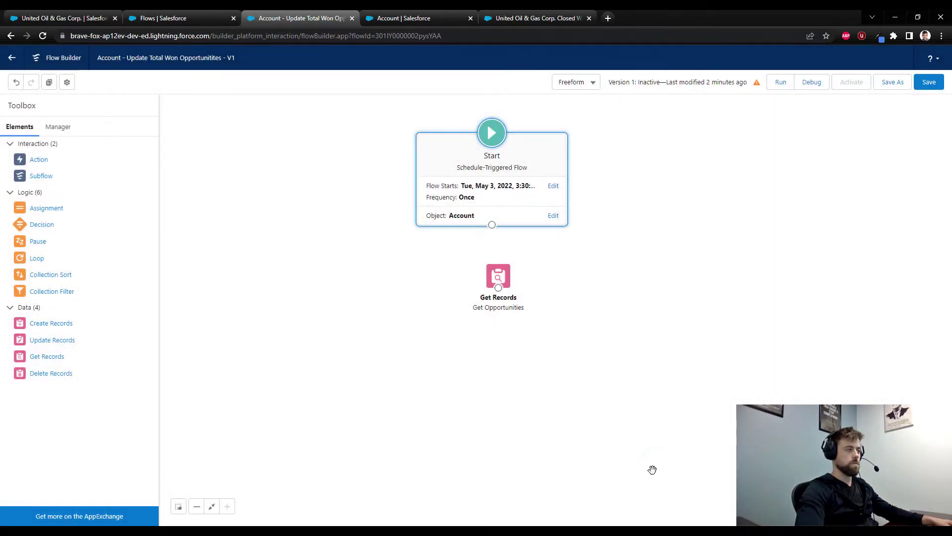
{"action": "left_click_drag", "start_coordinate": [491, 225], "coordinate": [494, 279]}
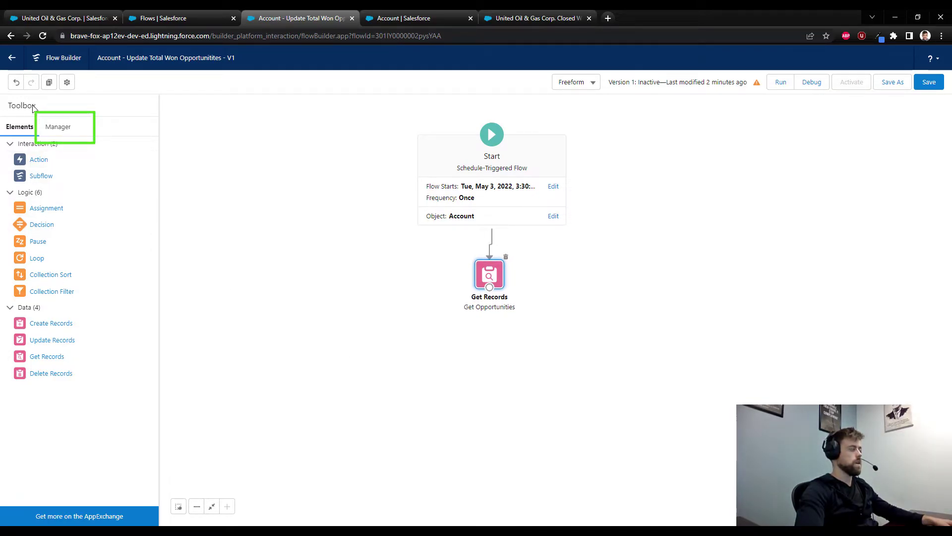
{"action": "left_click", "coordinate": [57, 126]}
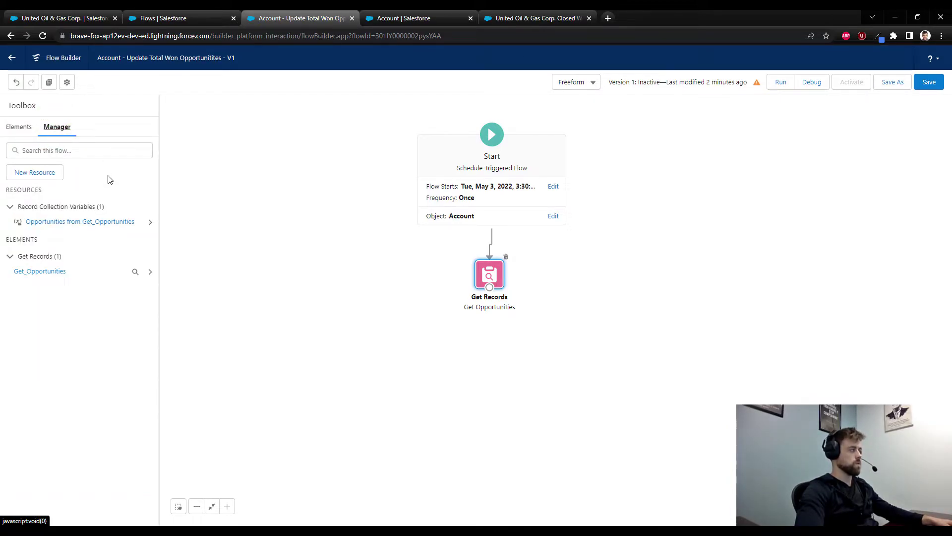
Create the TotalWonAmount Currency variable with 2 decimal places and a default value of 0
{"action": "left_click", "coordinate": [57, 175]}
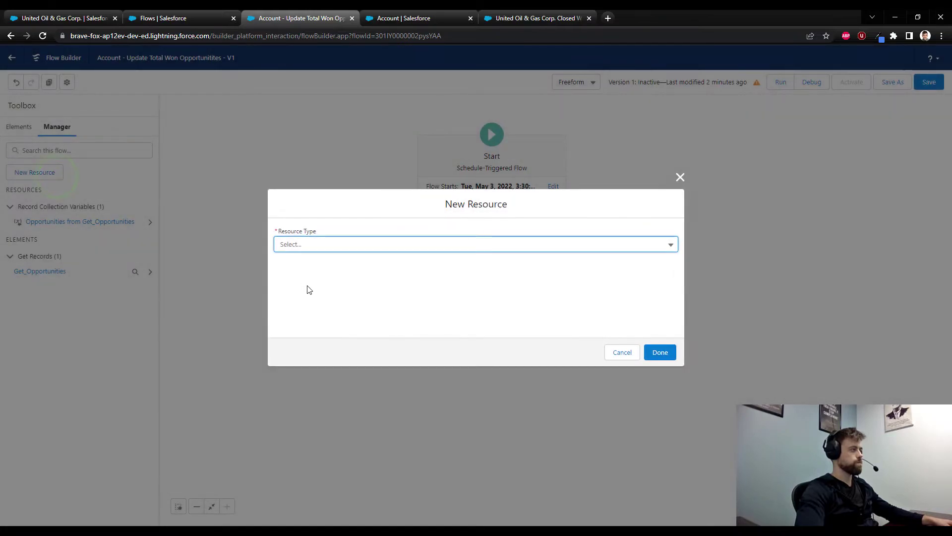
{"action": "left_click", "coordinate": [341, 247]}
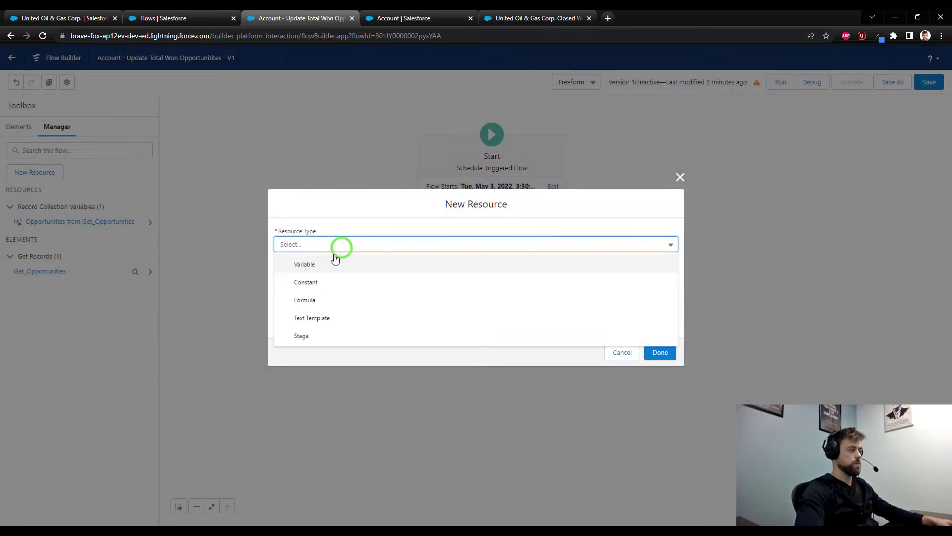
{"action": "left_click", "coordinate": [322, 272]}
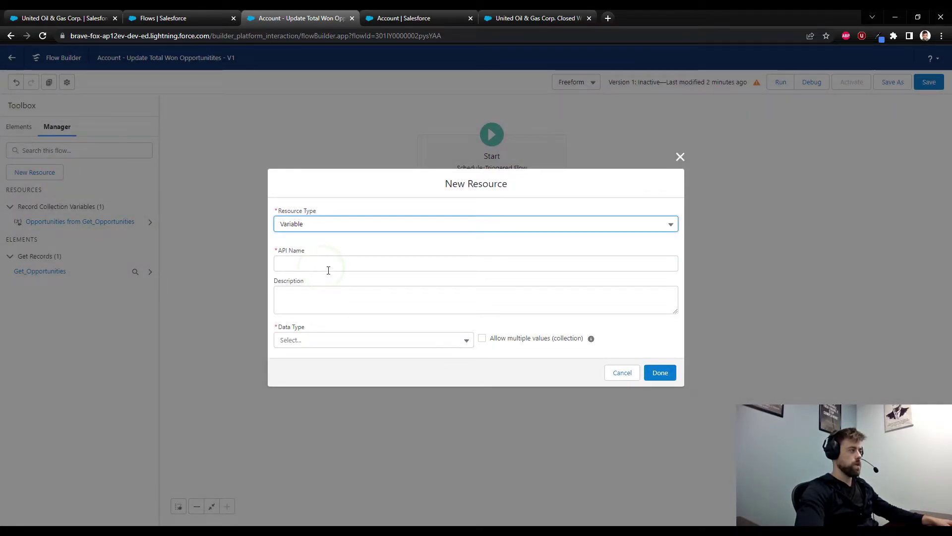
{"action": "left_click", "coordinate": [327, 268]}
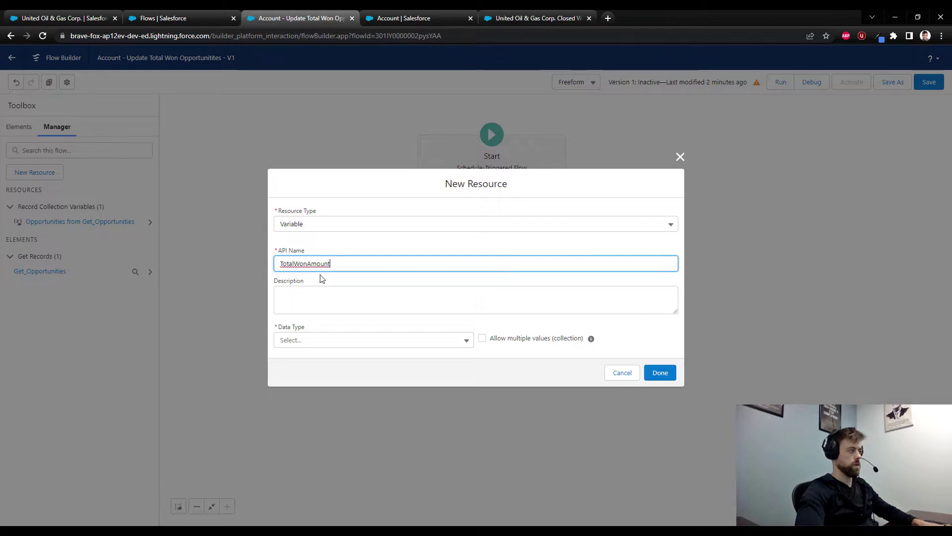
{"action": "left_click", "coordinate": [323, 340]}
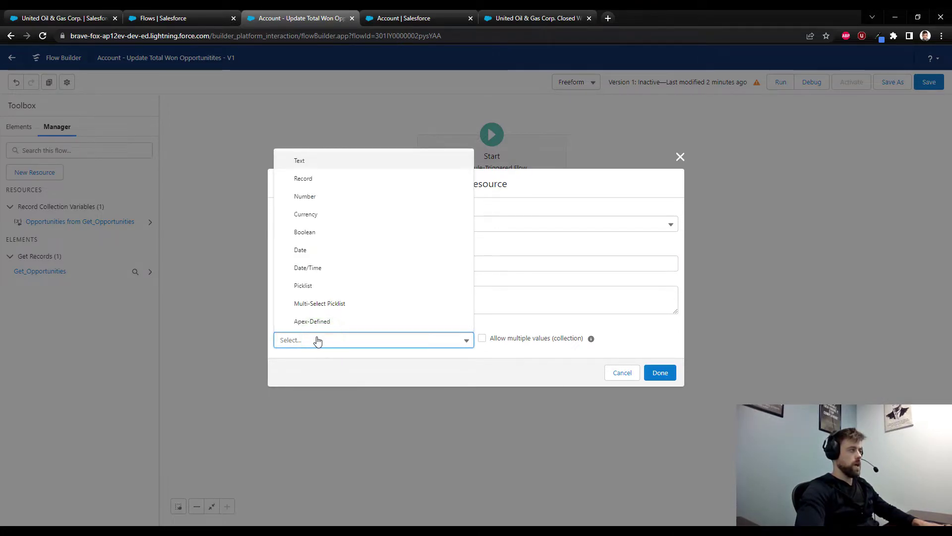
{"action": "left_click", "coordinate": [338, 216]}
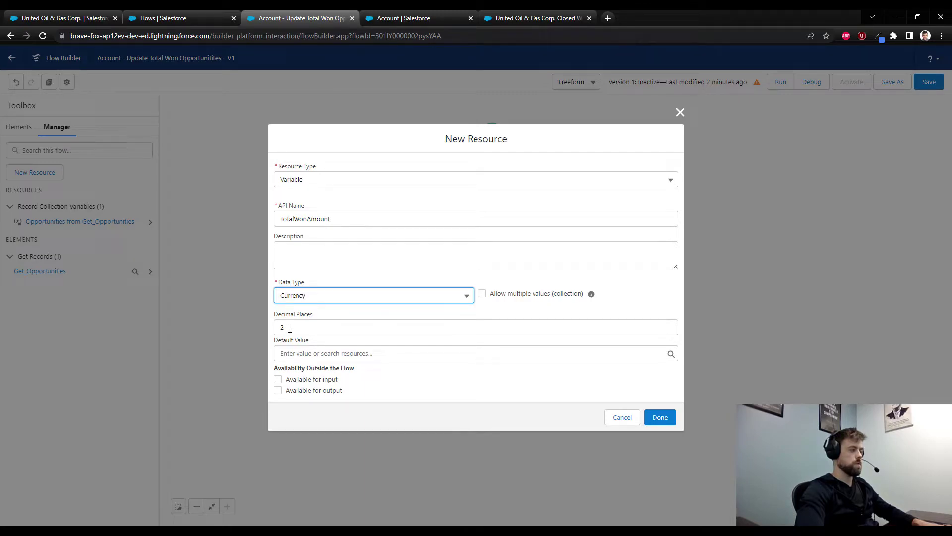
{"action": "left_click", "coordinate": [286, 351]}
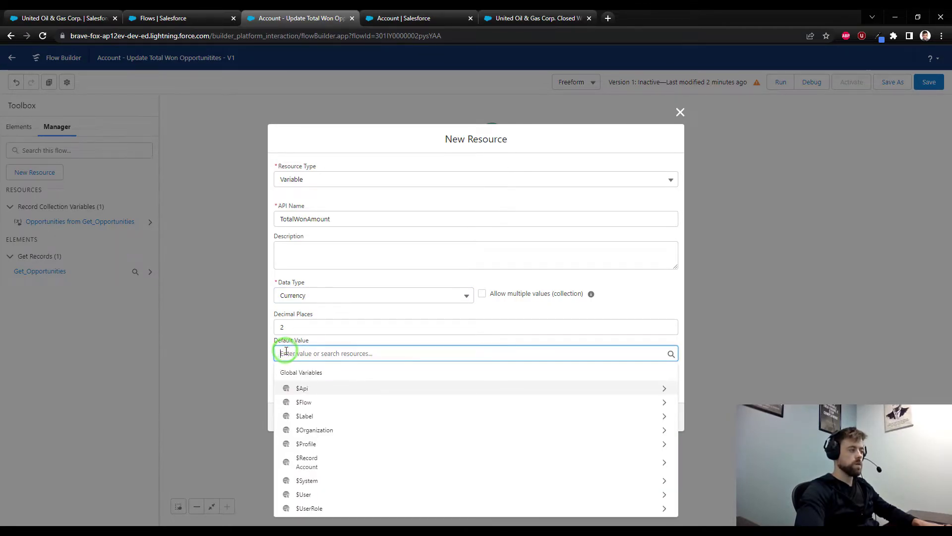
{"action": "type", "text": "0"}
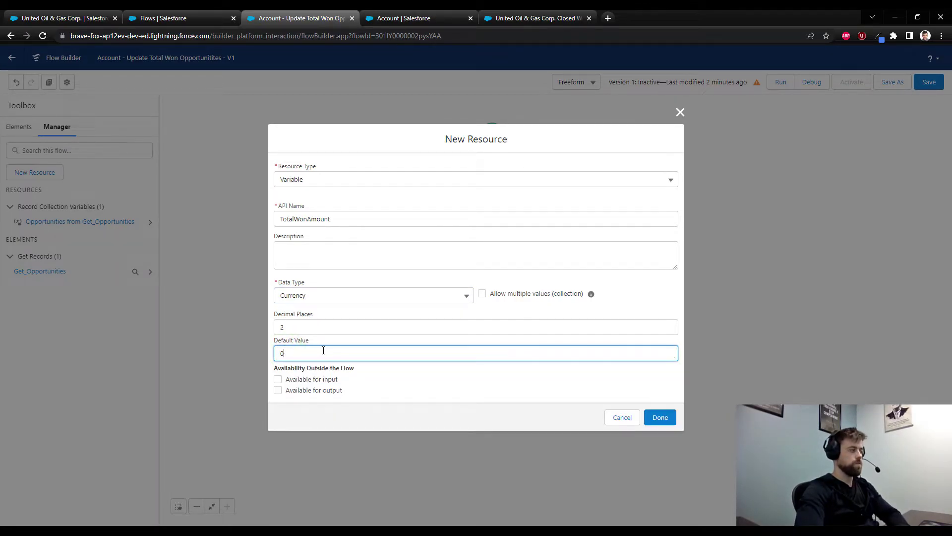
{"action": "left_click", "coordinate": [353, 339]}
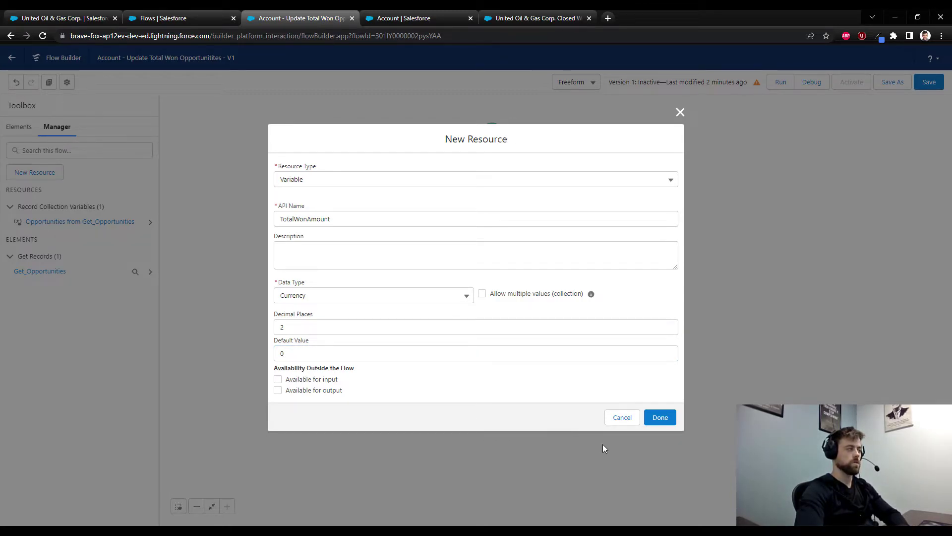
{"action": "left_click", "coordinate": [660, 418]}
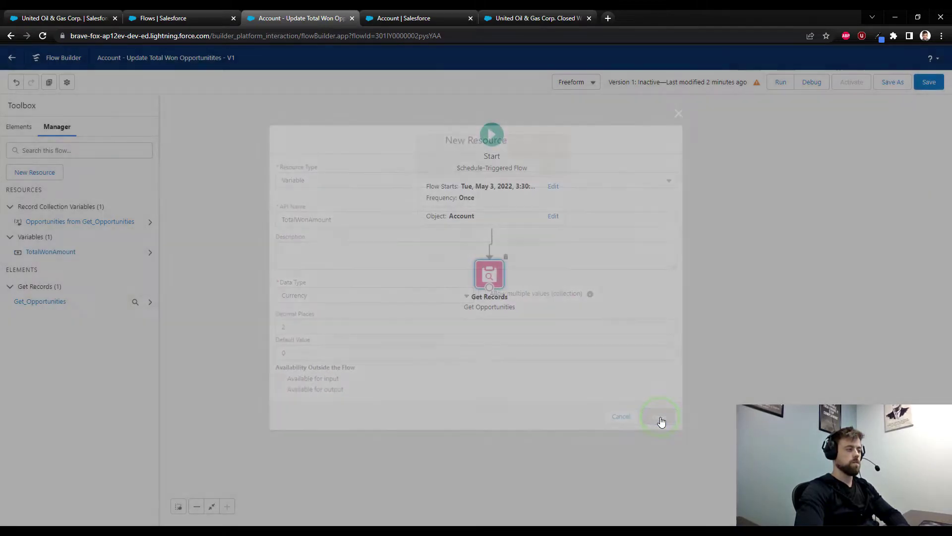
Add a 'Count Closed Won Amount' loop over Get_Opportunities, connected after Get Opportunities
{"action": "left_click", "coordinate": [28, 130]}
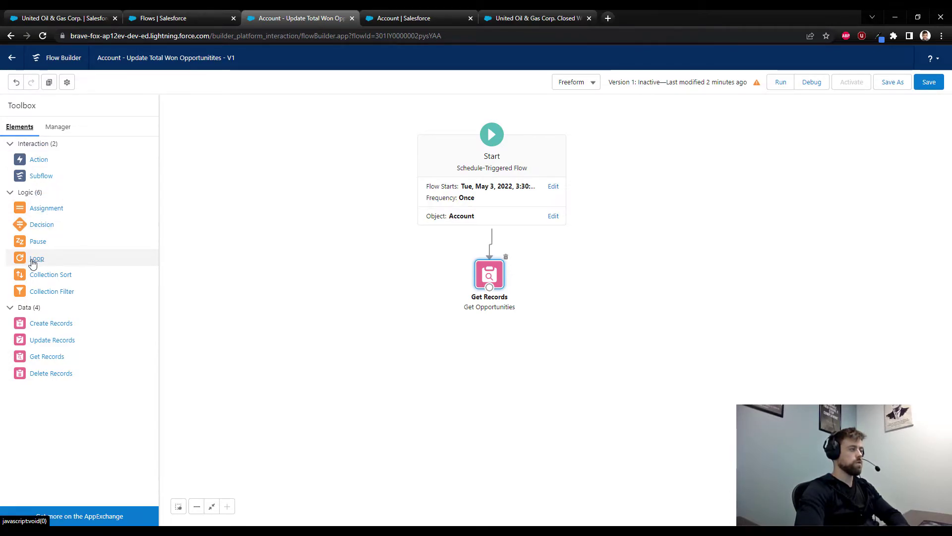
{"action": "left_click_drag", "start_coordinate": [33, 264], "coordinate": [486, 340]}
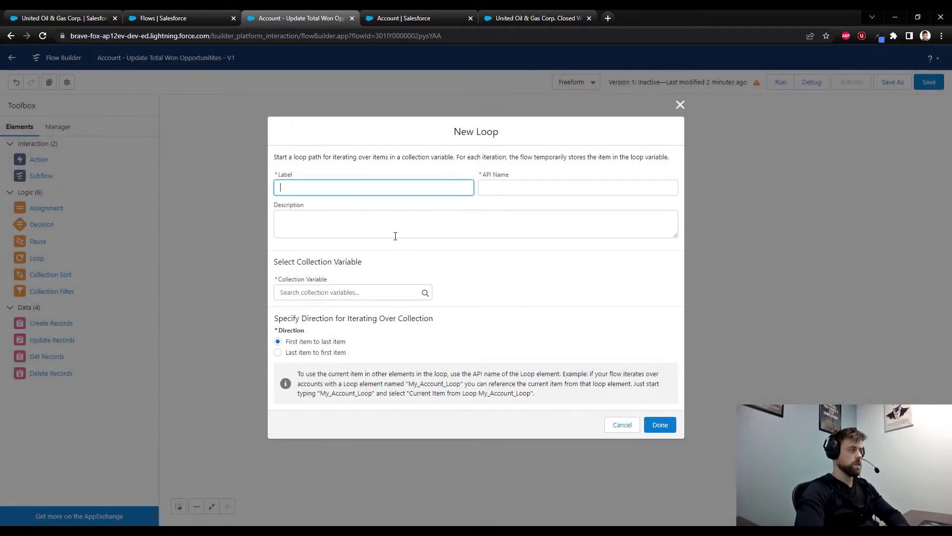
{"action": "type", "text": "C"}
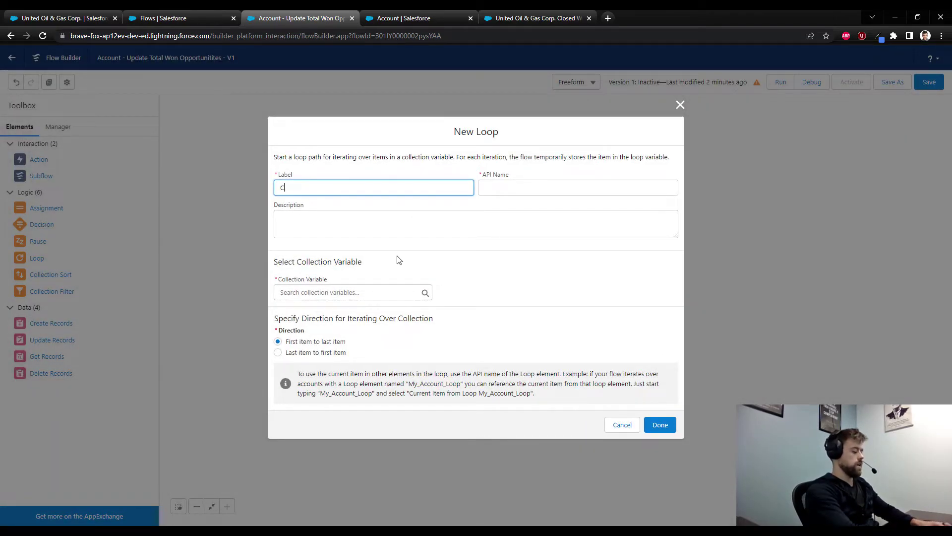
{"action": "type", "text": "ount Closed "}
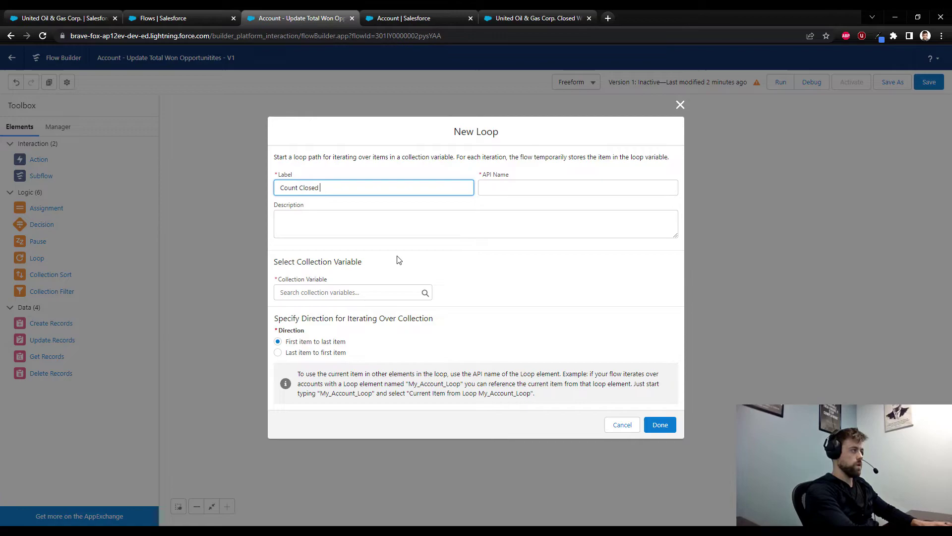
{"action": "type", "text": "Won Amount"}
{"action": "key", "text": "Tab"}
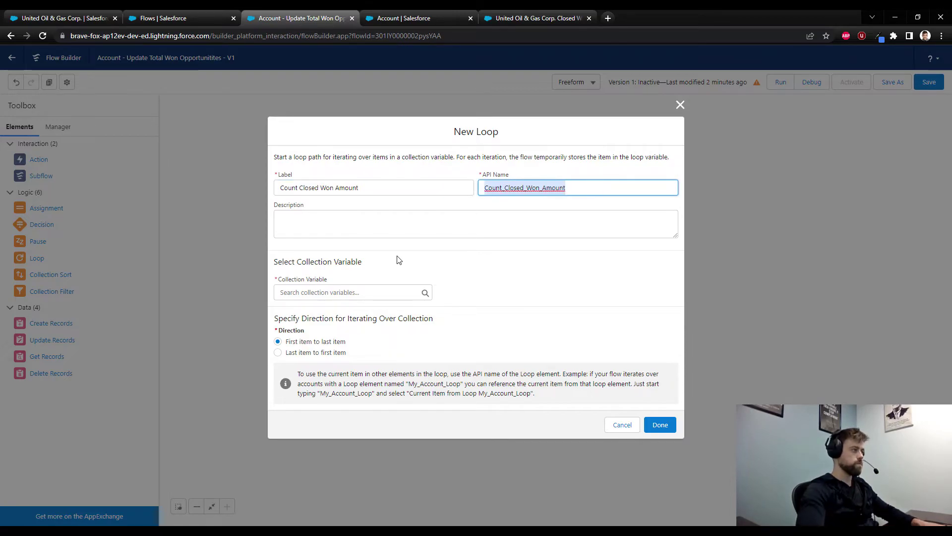
{"action": "left_click", "coordinate": [338, 293]}
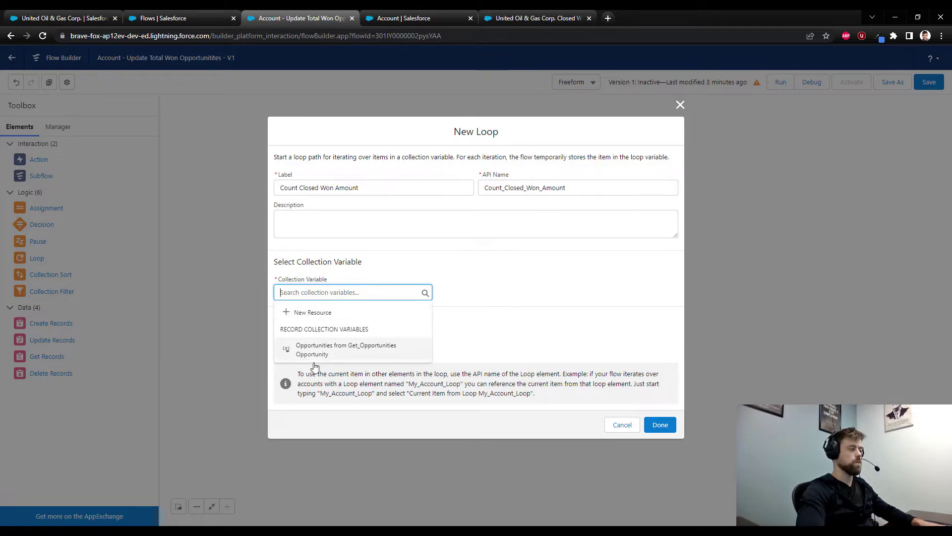
{"action": "left_click", "coordinate": [347, 352]}
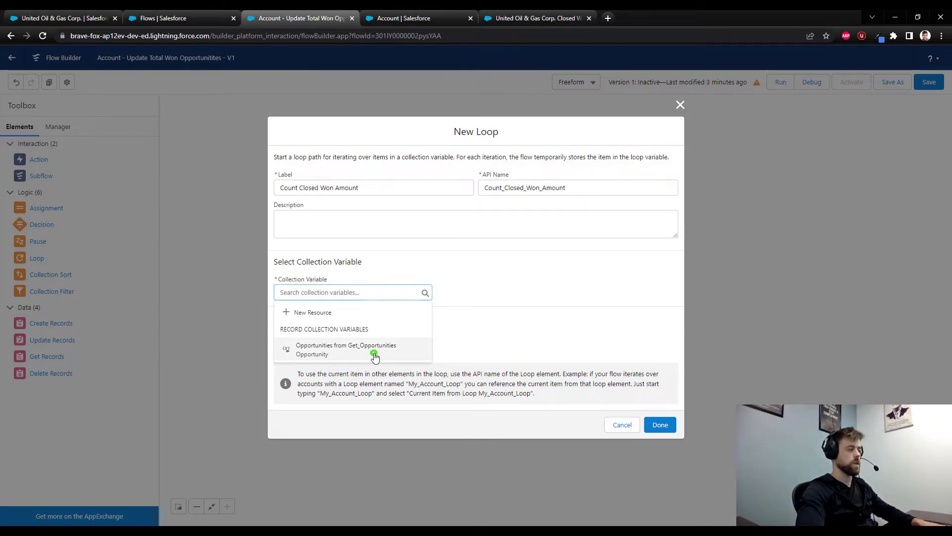
{"action": "left_click", "coordinate": [661, 425]}
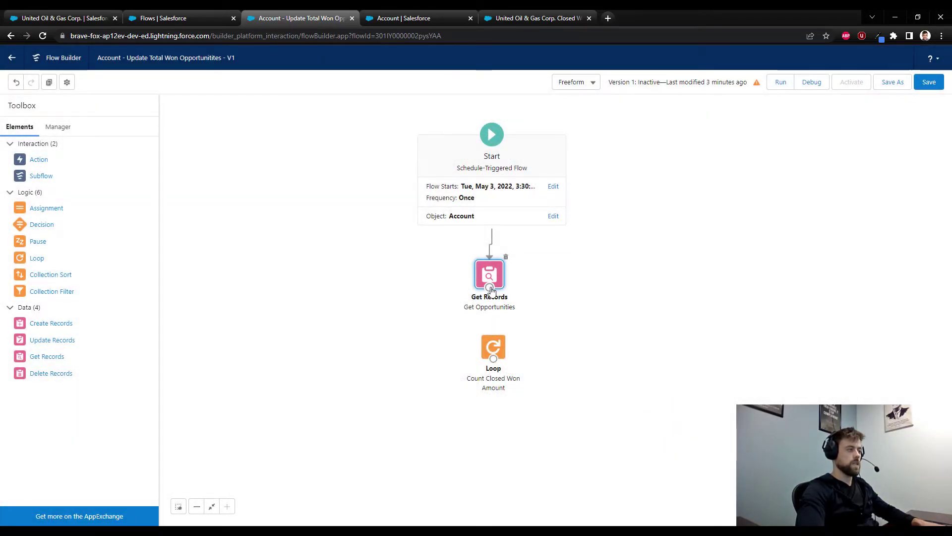
{"action": "left_click_drag", "start_coordinate": [494, 343], "coordinate": [490, 353]}
{"action": "left_click", "coordinate": [530, 158]}
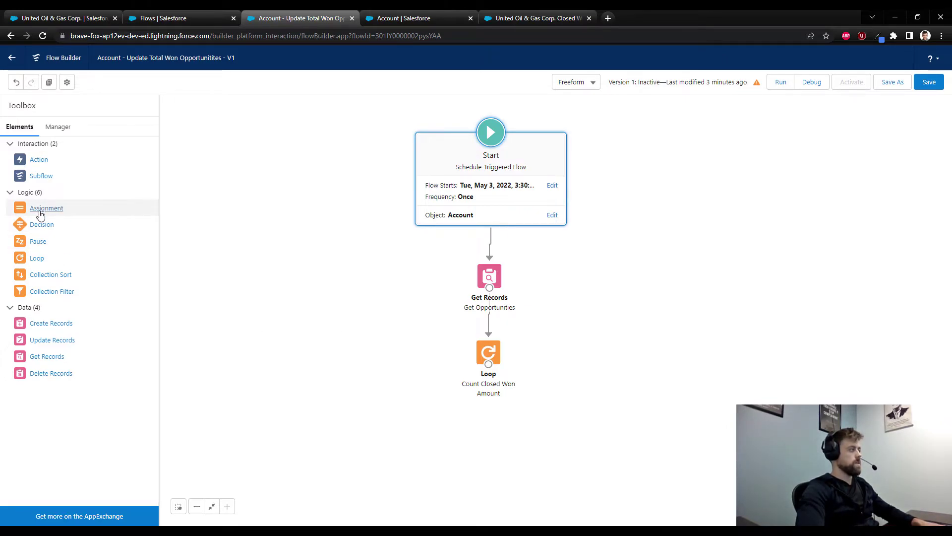
Add an 'Update Count' assignment that targets the TotalWonAmount variable
{"action": "left_click_drag", "start_coordinate": [38, 213], "coordinate": [566, 342]}
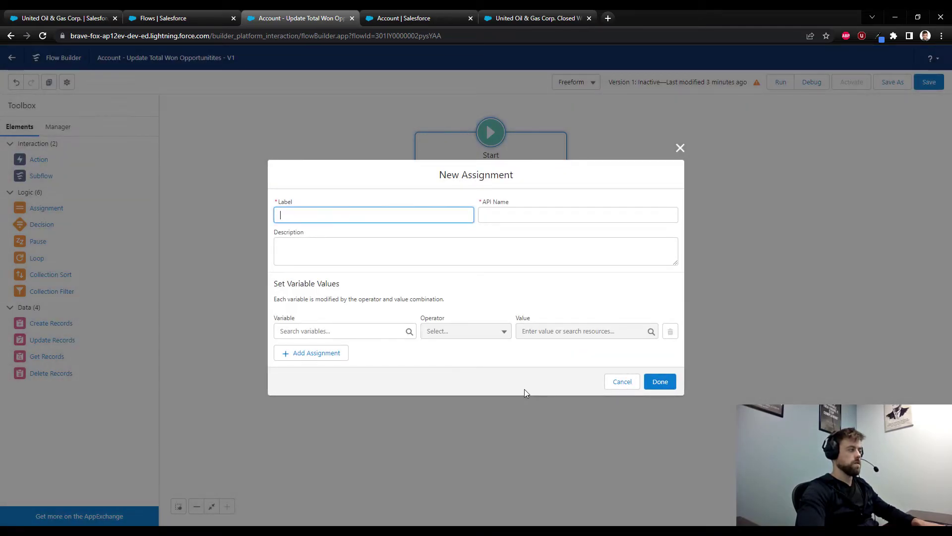
{"action": "type", "text": "Update"}
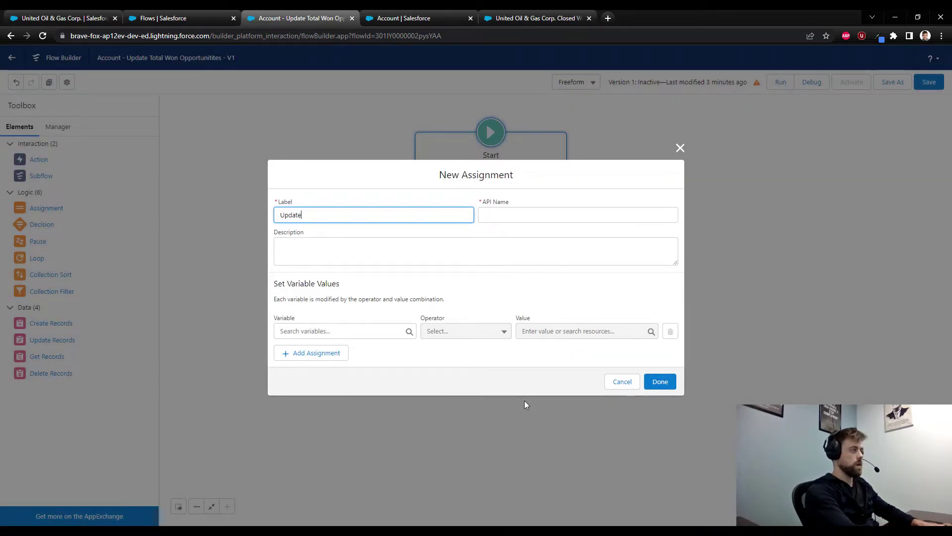
{"action": "type", "text": " Count"}
{"action": "key", "text": "Tab"}
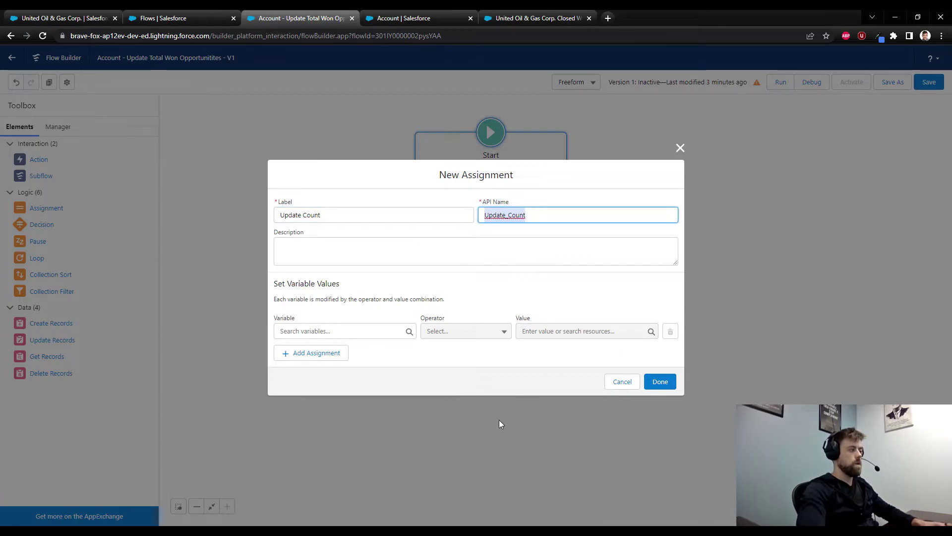
{"action": "left_click", "coordinate": [333, 330]}
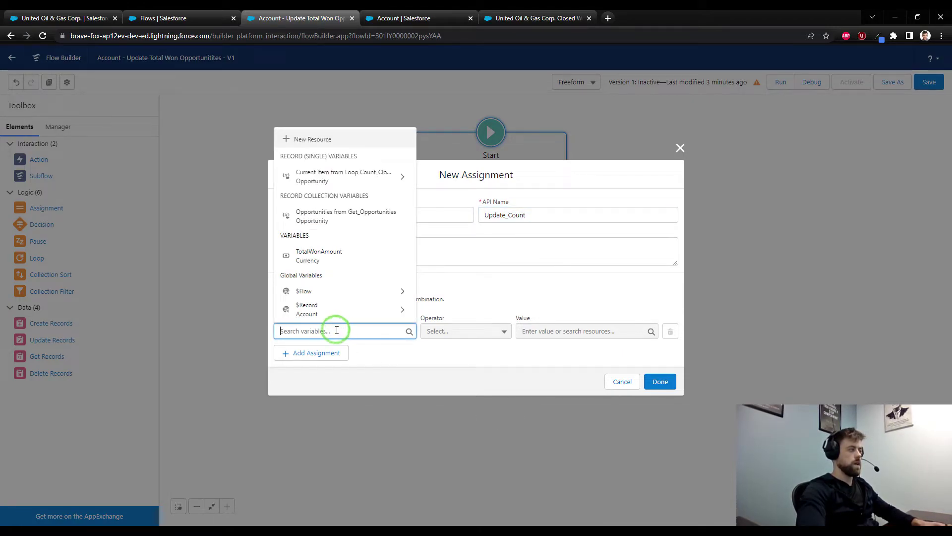
{"action": "left_click", "coordinate": [335, 258]}
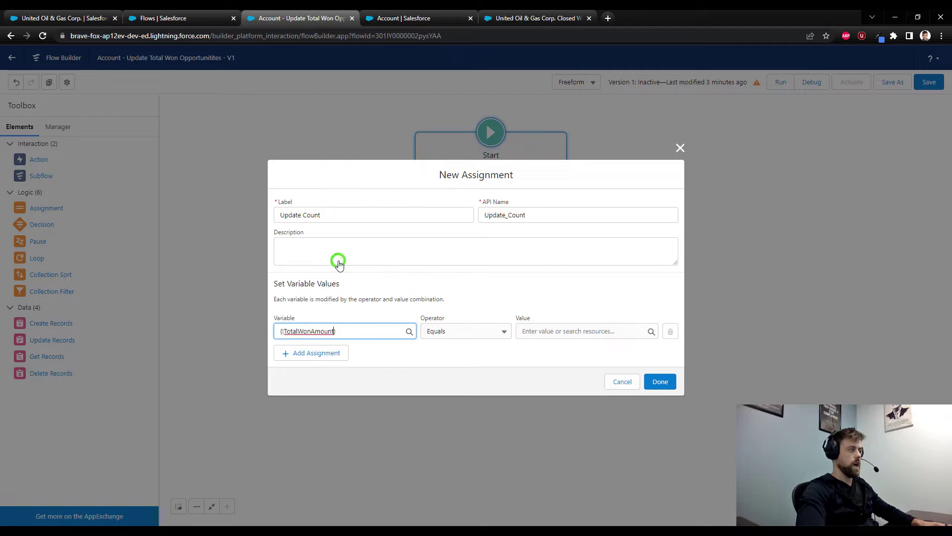
{"action": "left_click", "coordinate": [388, 351]}
Set the assignment's operator to Add and its value to Current Item from Loop > Amount
{"action": "left_click", "coordinate": [447, 333]}
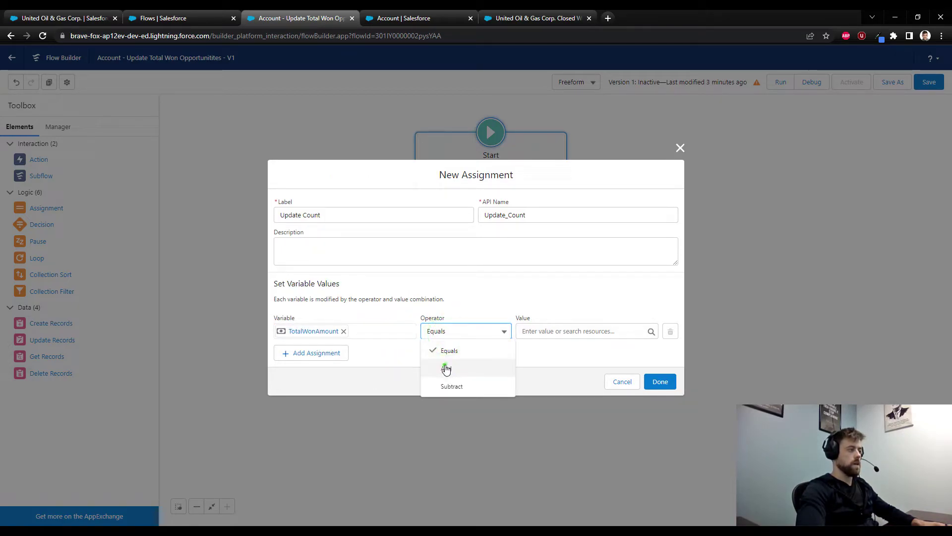
{"action": "left_click", "coordinate": [446, 367]}
{"action": "left_click", "coordinate": [539, 333]}
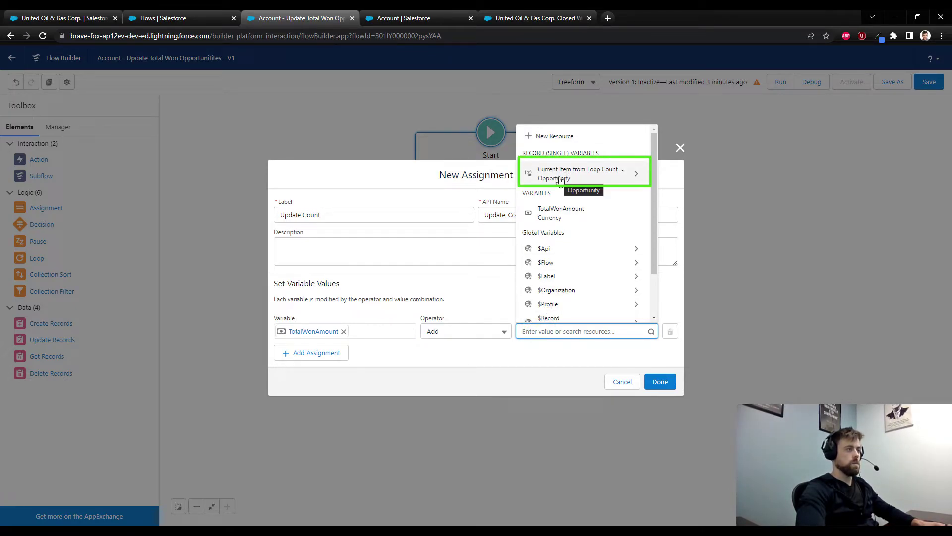
{"action": "left_click", "coordinate": [561, 180]}
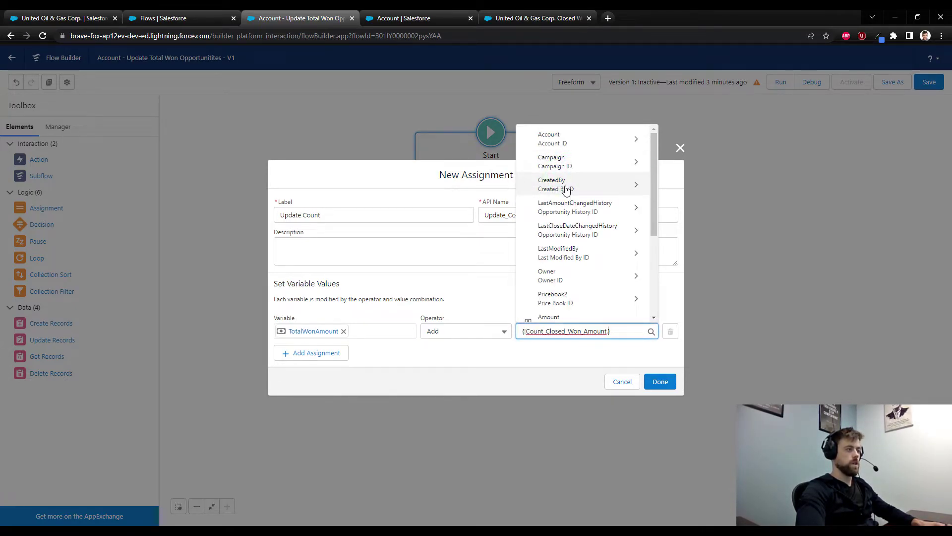
{"action": "scroll", "coordinate": [566, 190], "scroll_direction": "down", "scroll_amount": 2}
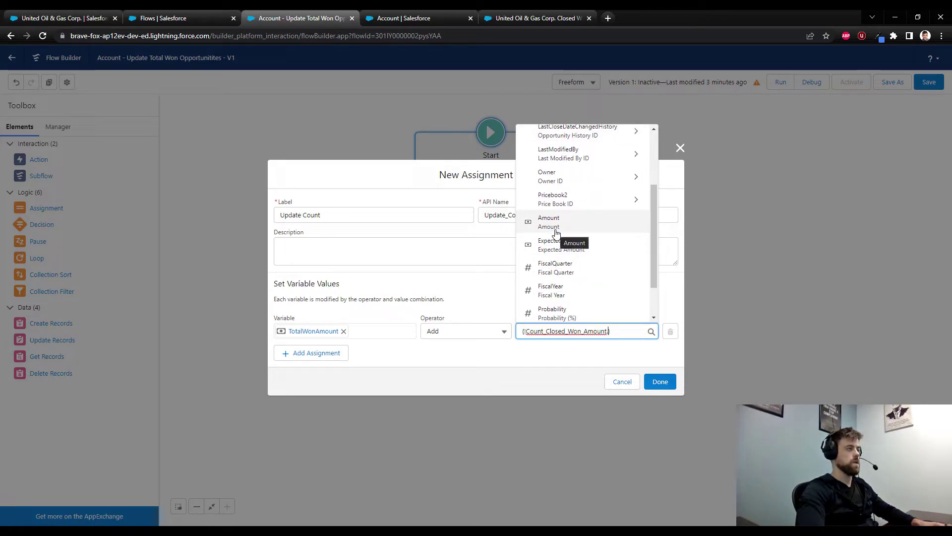
{"action": "left_click", "coordinate": [555, 231]}
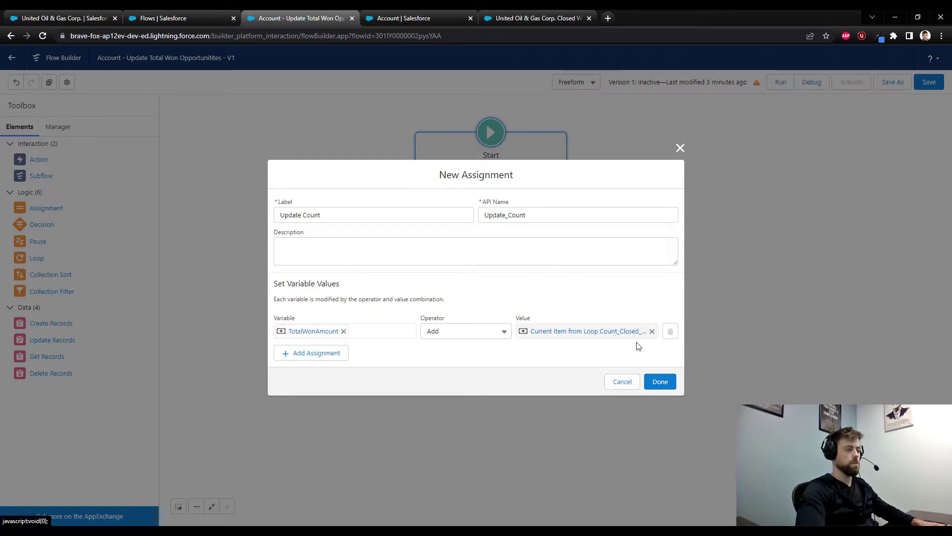
{"action": "left_click", "coordinate": [662, 386]}
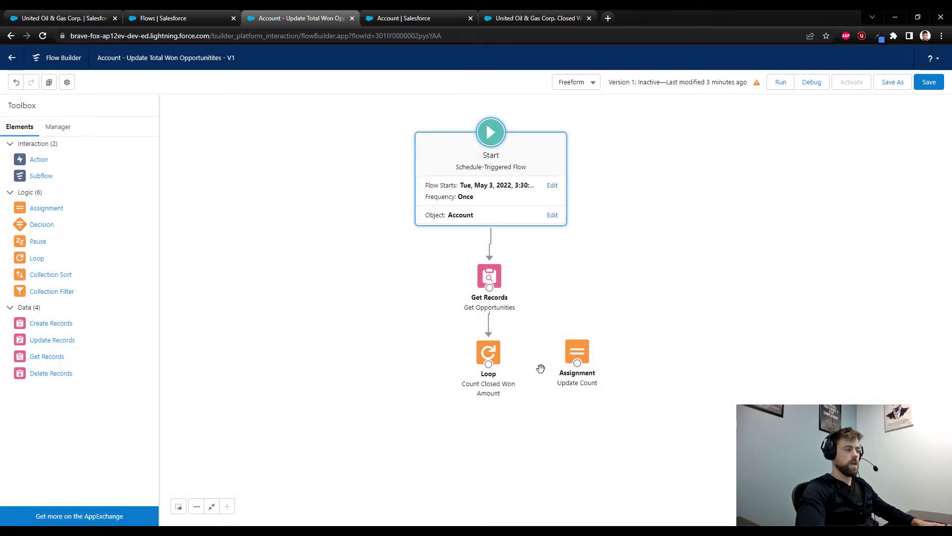
Connect the loop to Update Count for each item and shift Update Count right
{"action": "left_click_drag", "start_coordinate": [488, 364], "coordinate": [581, 352]}
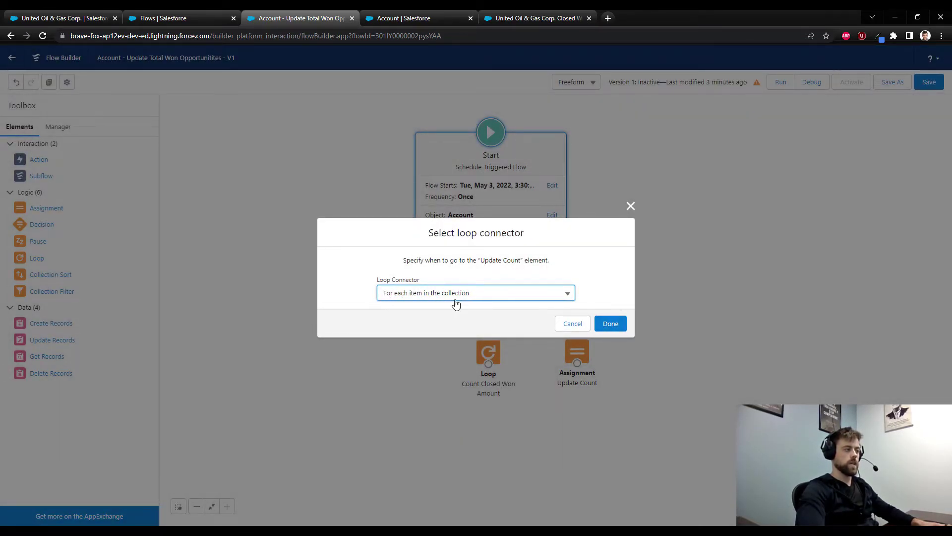
{"action": "left_click", "coordinate": [611, 323]}
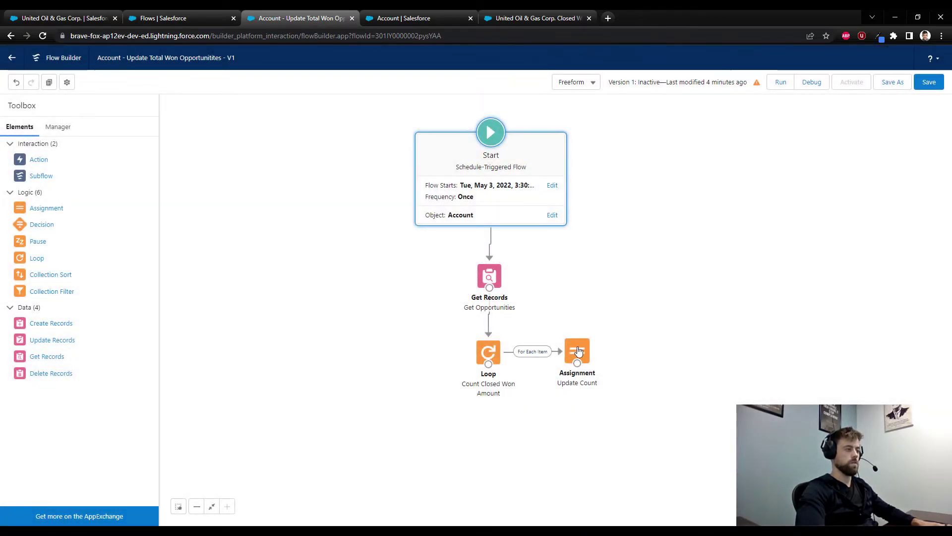
{"action": "left_click_drag", "start_coordinate": [578, 350], "coordinate": [488, 353]}
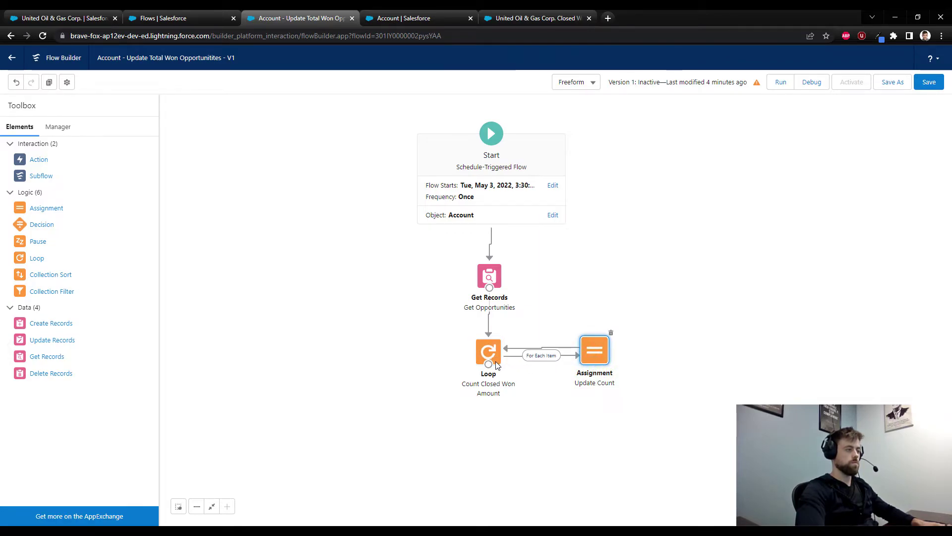
{"action": "left_click_drag", "start_coordinate": [596, 352], "coordinate": [599, 352]}
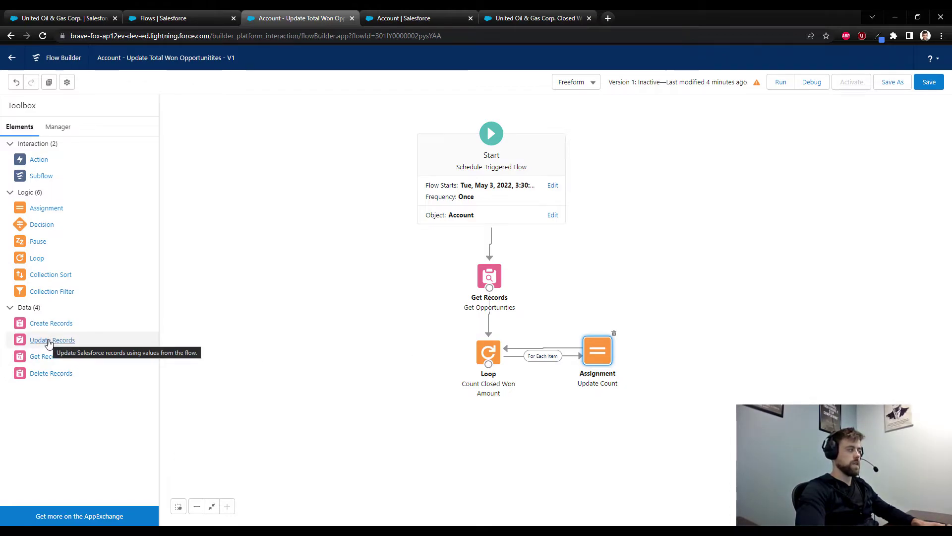
Add an Update Records element labelled 'Update Account' with API name Update_Account
{"action": "left_click_drag", "start_coordinate": [49, 343], "coordinate": [479, 427]}
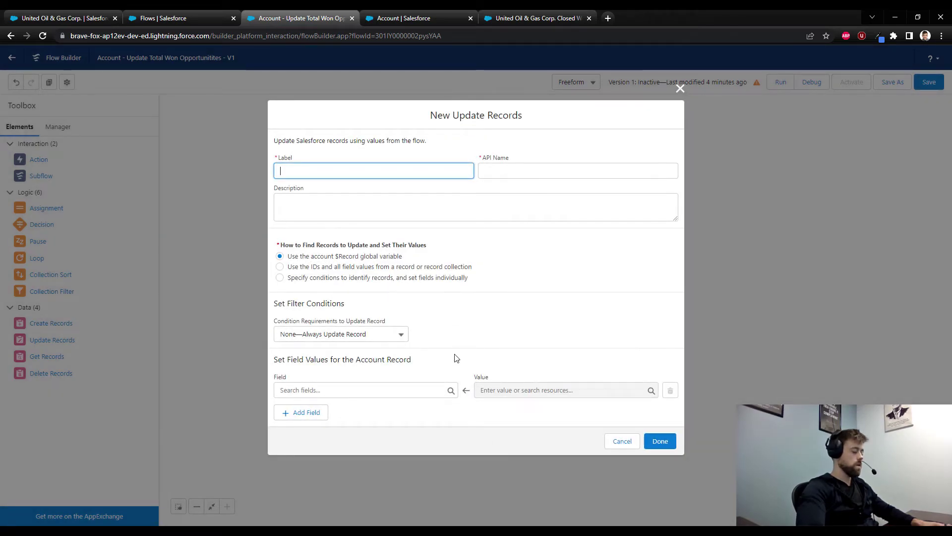
{"action": "type", "text": "Update Accoun"}
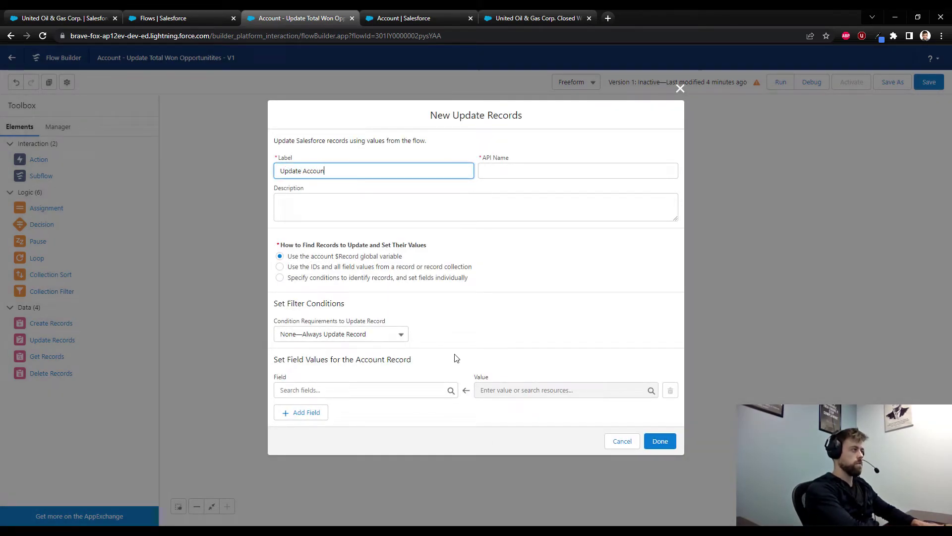
{"action": "type", "text": "t"}
{"action": "key", "text": "Tab"}
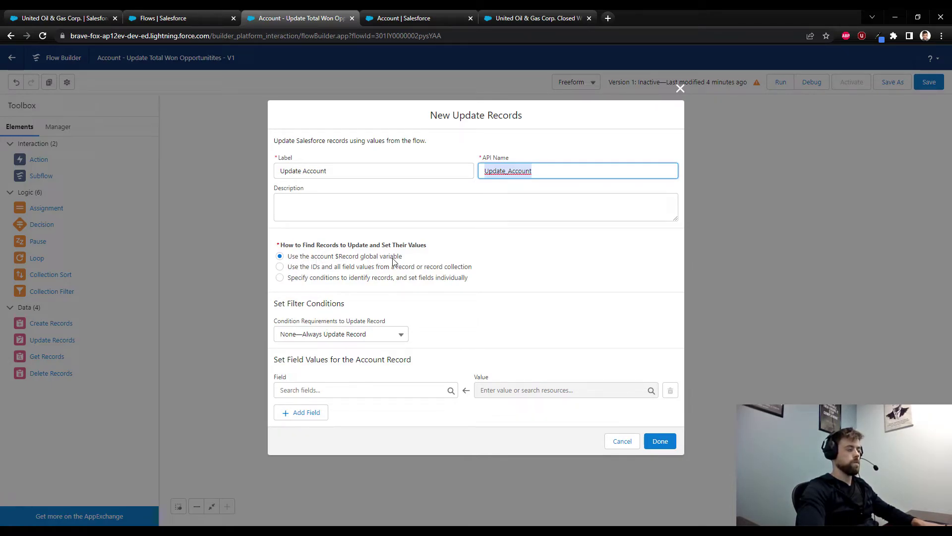
{"action": "left_click", "coordinate": [567, 260]}
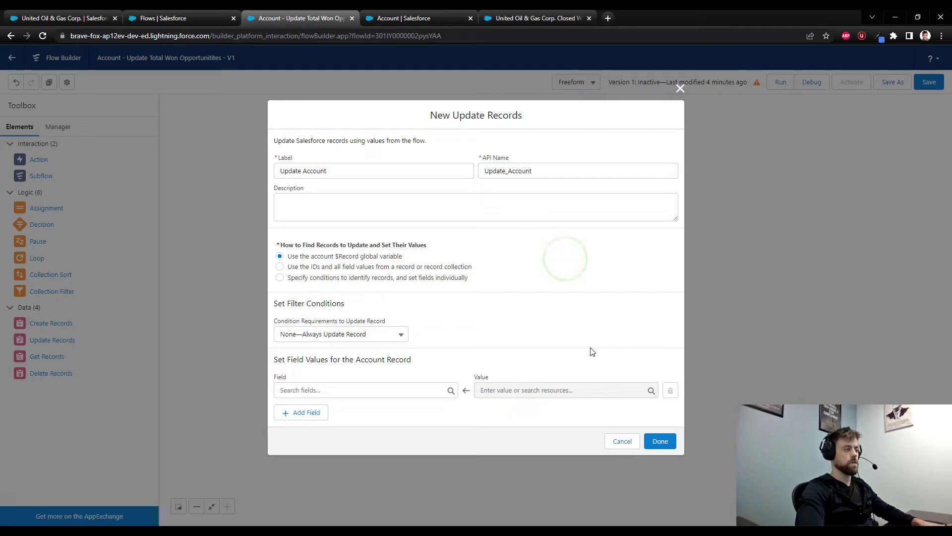
Set the Total_Opportunities_Won__c field to TotalWonAmount and add the element to the canvas
{"action": "left_click", "coordinate": [330, 390]}
{"action": "type", "text": "total"}
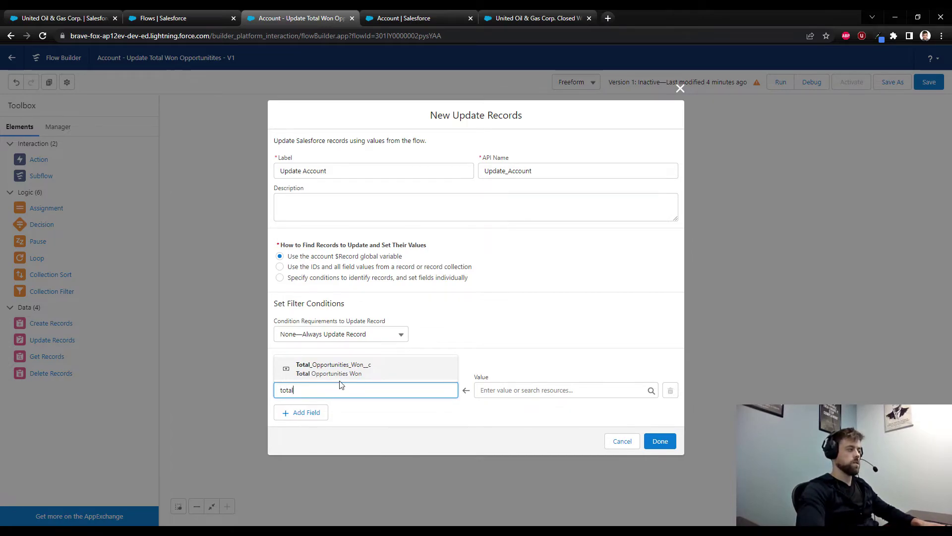
{"action": "left_click", "coordinate": [342, 377]}
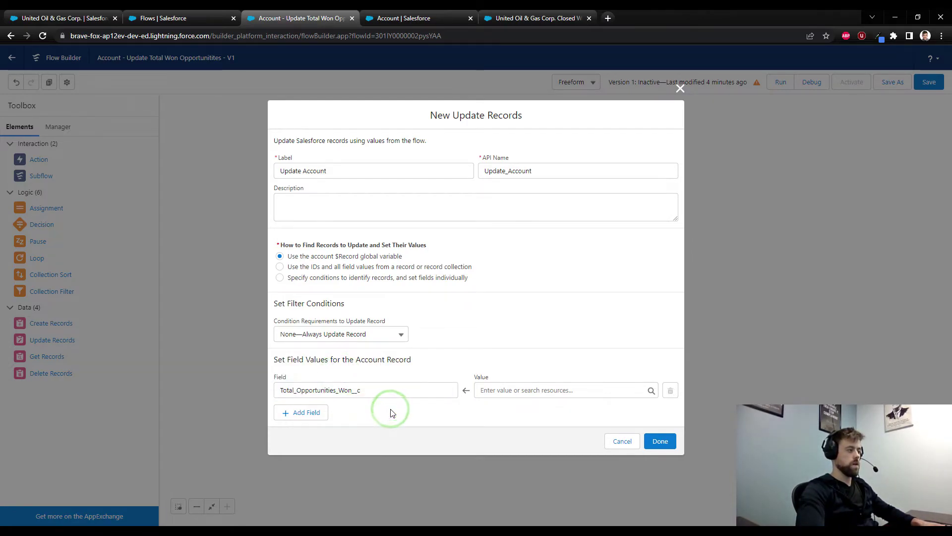
{"action": "left_click", "coordinate": [524, 391]}
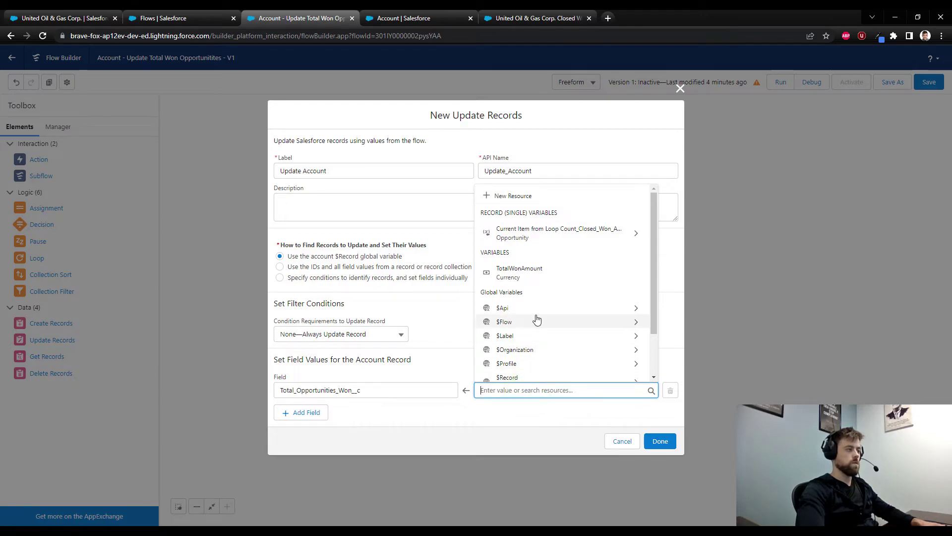
{"action": "left_click", "coordinate": [537, 274]}
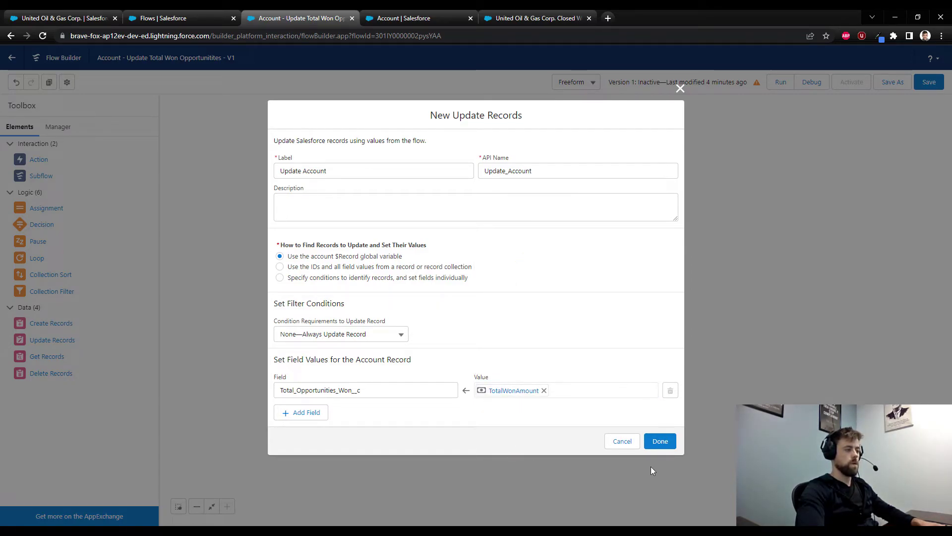
{"action": "left_click", "coordinate": [663, 442]}
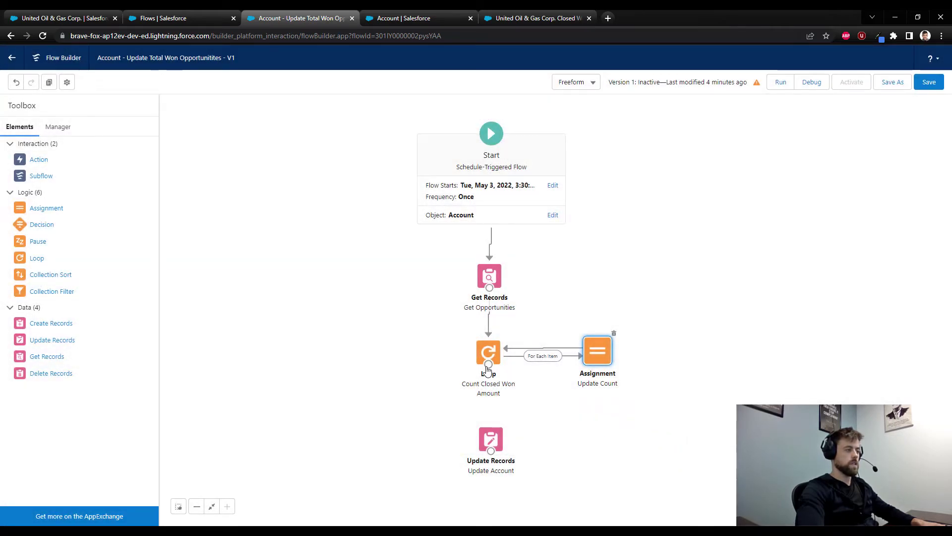
Connect the loop's After Last Item path to Update Account, save and activate, then view United Oil & Gas Corp
{"action": "left_click_drag", "start_coordinate": [487, 369], "coordinate": [488, 397]}
{"action": "left_click_drag", "start_coordinate": [488, 438], "coordinate": [492, 454]}
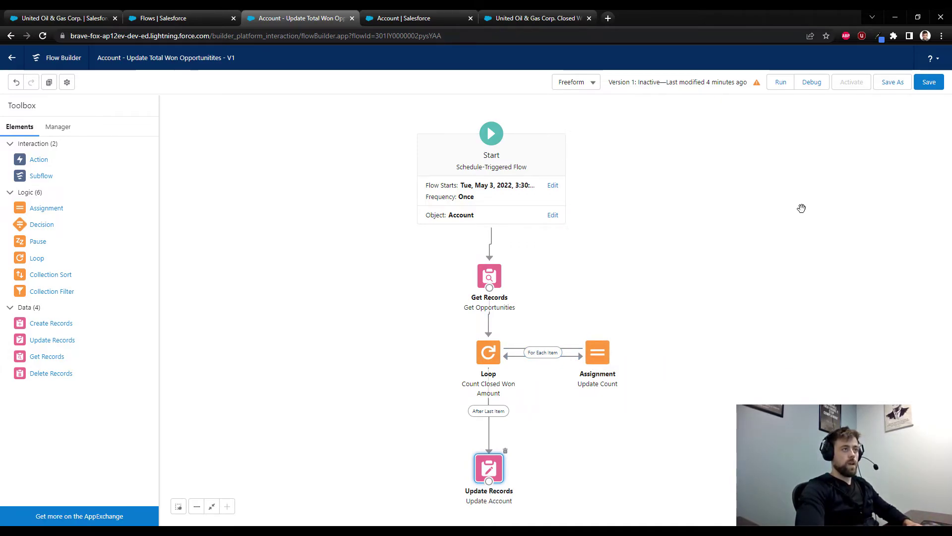
{"action": "left_click", "coordinate": [922, 85]}
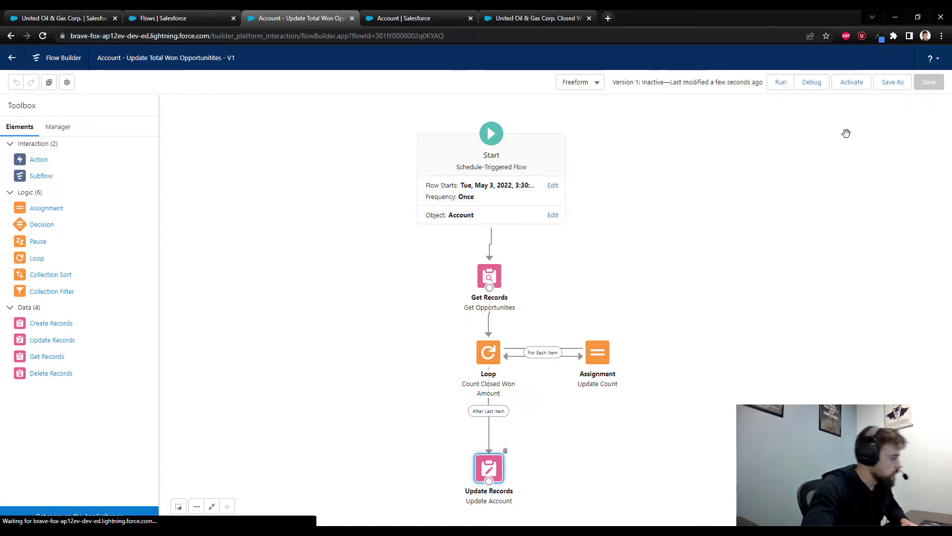
{"action": "left_click", "coordinate": [857, 87]}
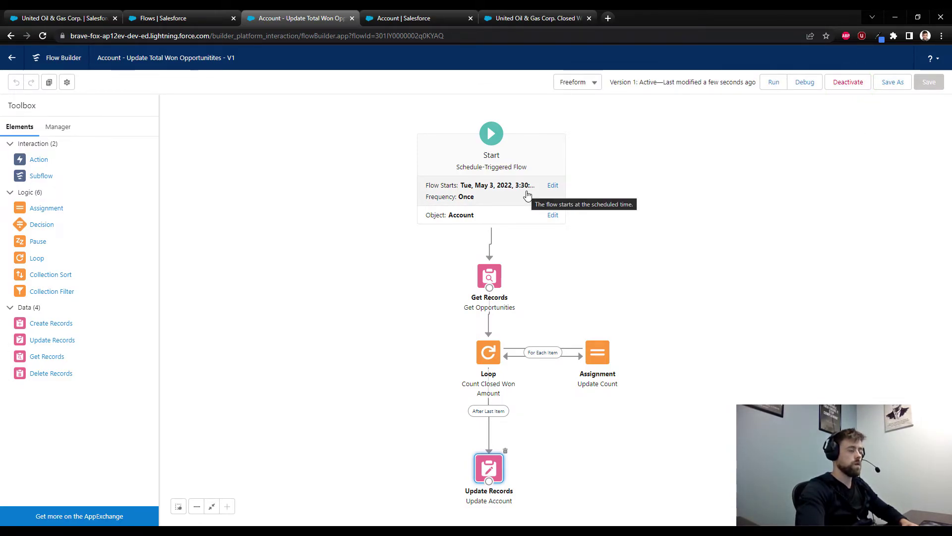
{"action": "left_click", "coordinate": [66, 12]}
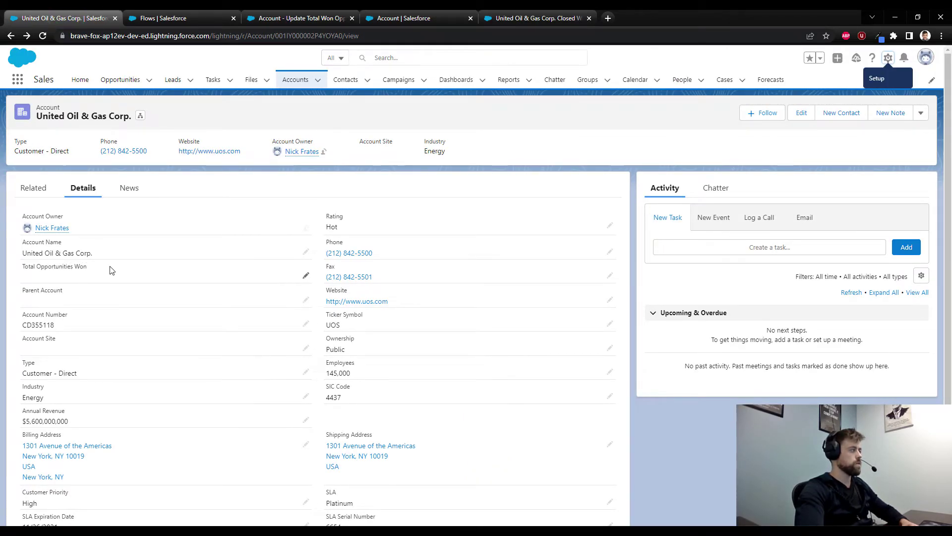
{"action": "left_click", "coordinate": [42, 35]}
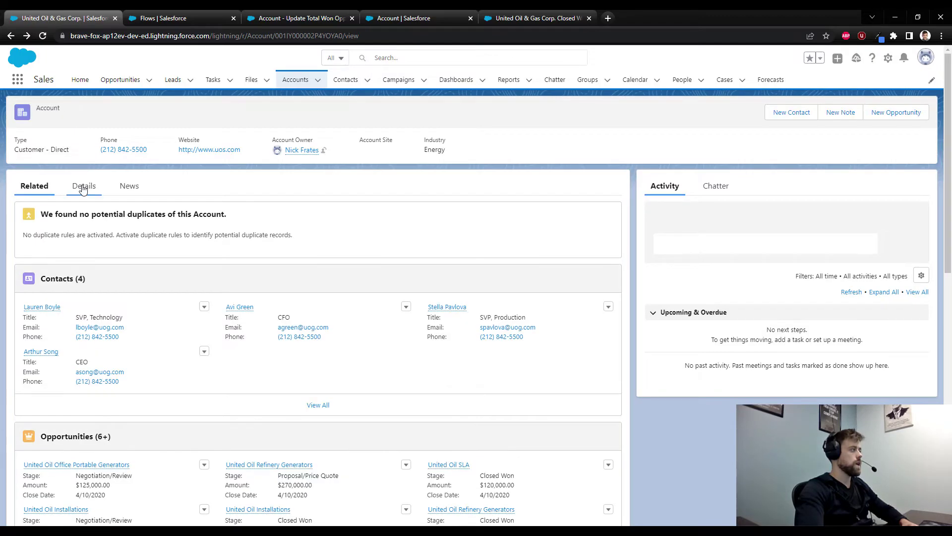
{"action": "left_click", "coordinate": [82, 192]}
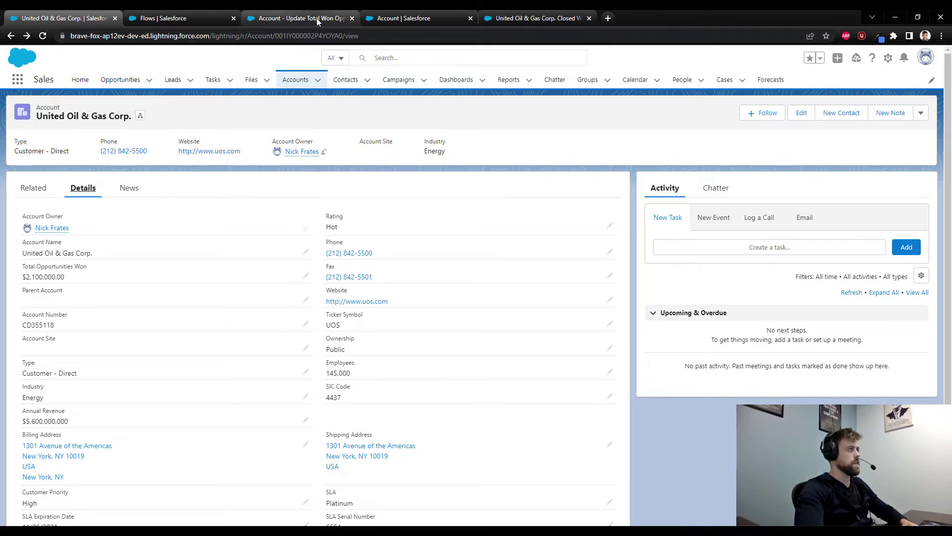
{"action": "left_click", "coordinate": [506, 16]}
{"action": "left_click_drag", "start_coordinate": [506, 16], "coordinate": [191, 18]}
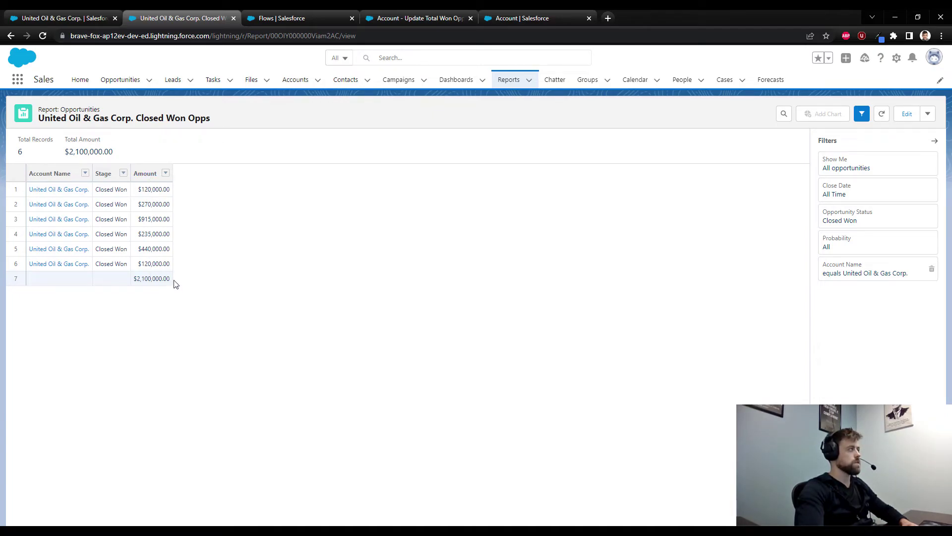
Open Accounts in a new browser tab and switch to the All Accounts list view
{"action": "right_click", "coordinate": [297, 85]}
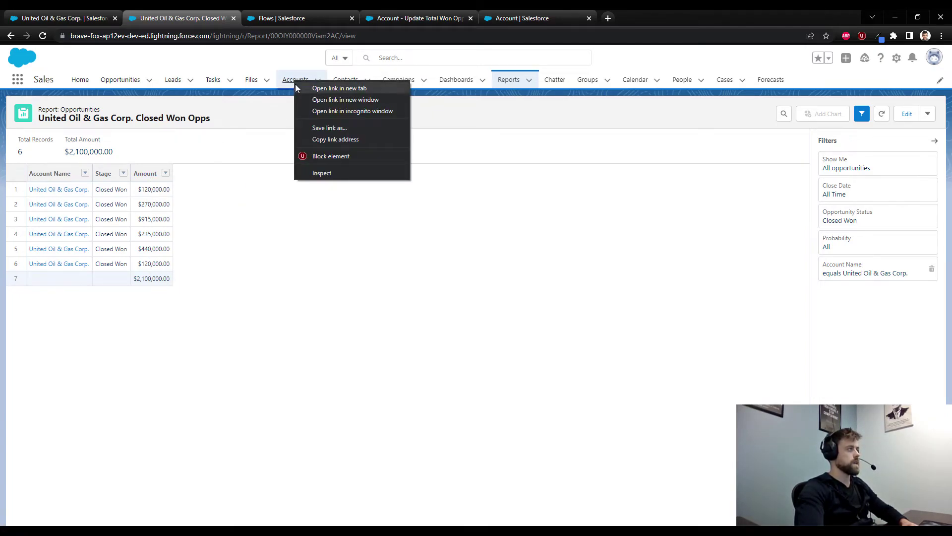
{"action": "left_click", "coordinate": [298, 89]}
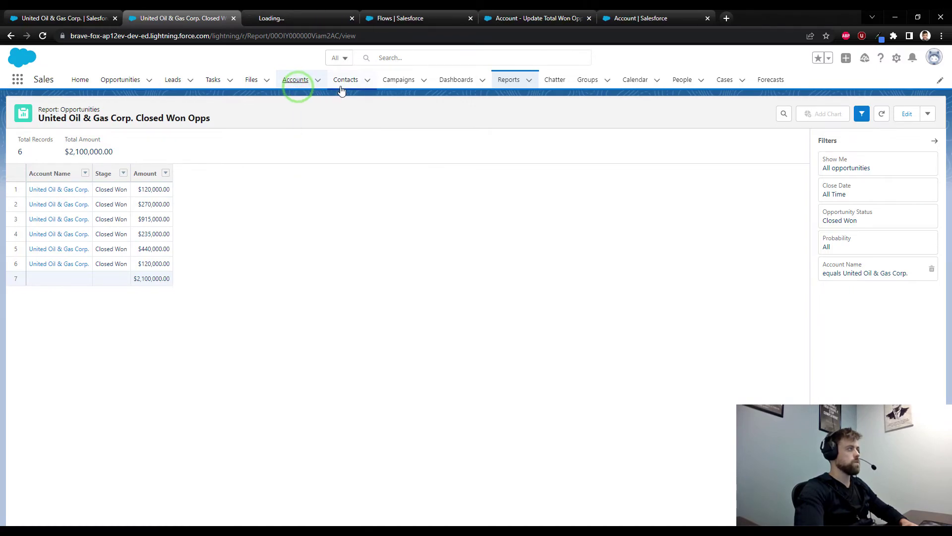
{"action": "left_click", "coordinate": [305, 18]}
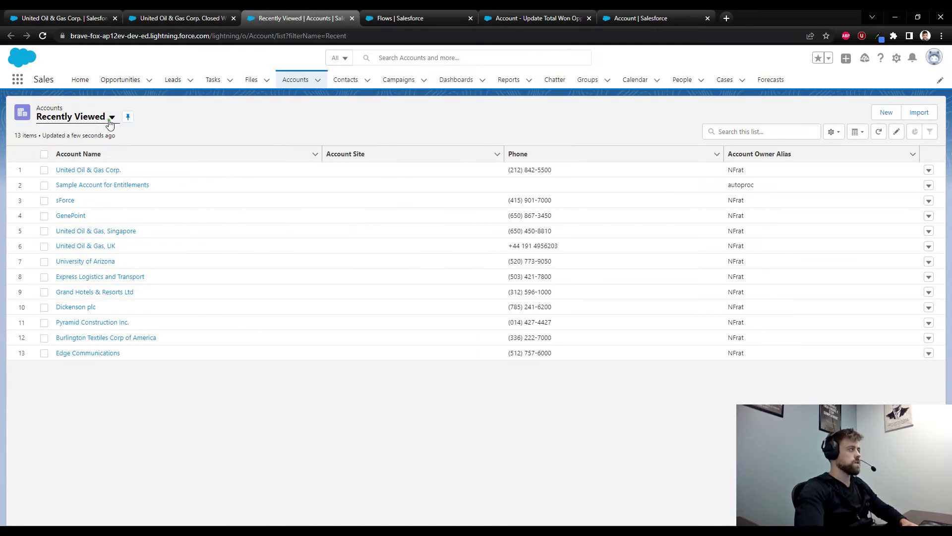
{"action": "left_click", "coordinate": [111, 119]}
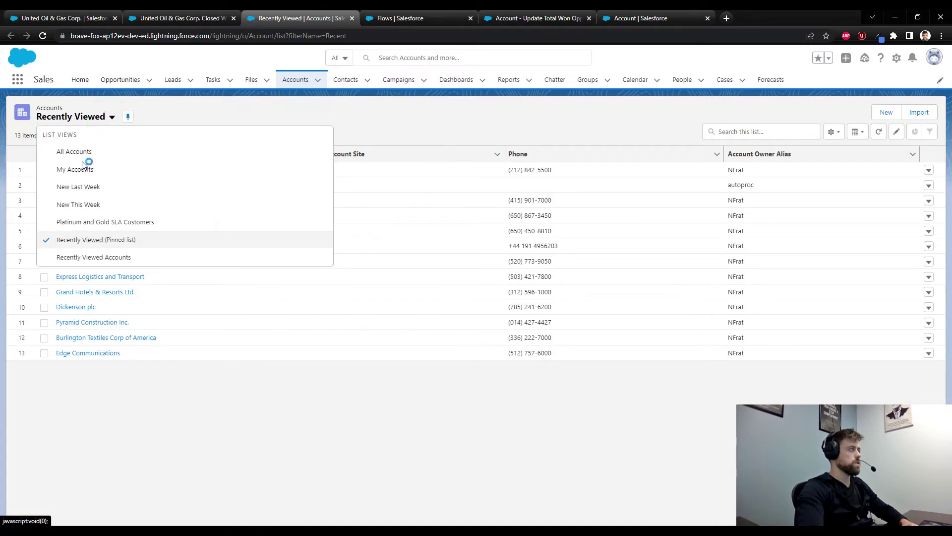
{"action": "left_click", "coordinate": [81, 155]}
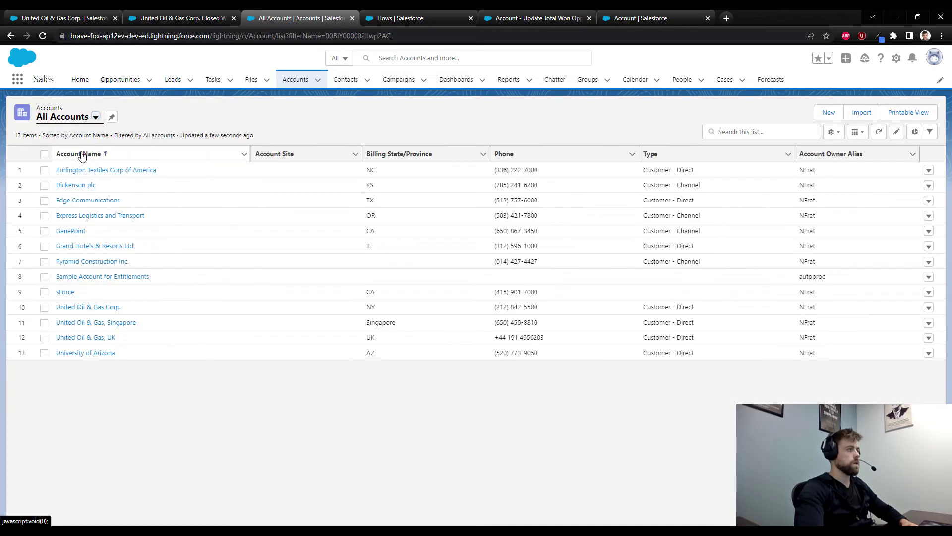
Add a Total Opportunities Won column to the account list, save it, and return to Flow Builder
{"action": "left_click", "coordinate": [834, 133]}
{"action": "left_click", "coordinate": [799, 252]}
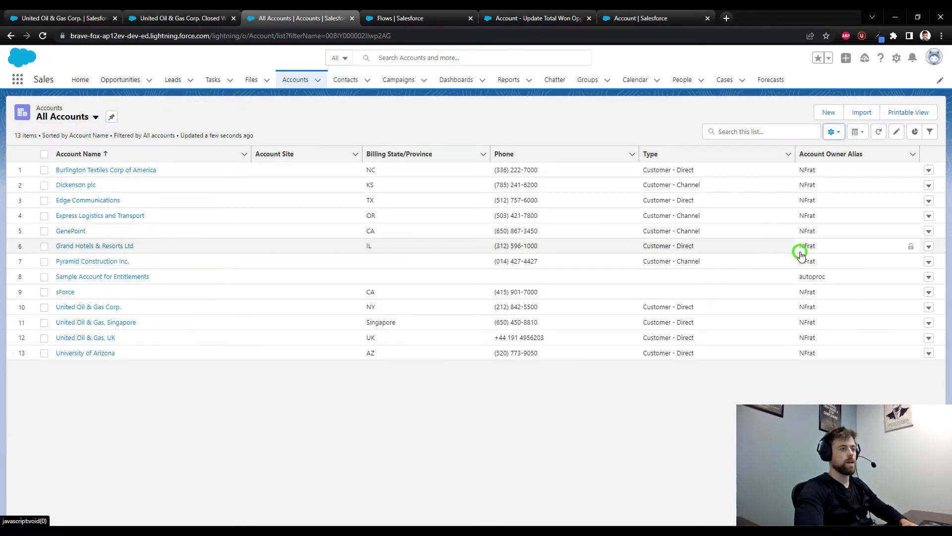
{"action": "scroll", "coordinate": [397, 302], "scroll_direction": "down", "scroll_amount": 10}
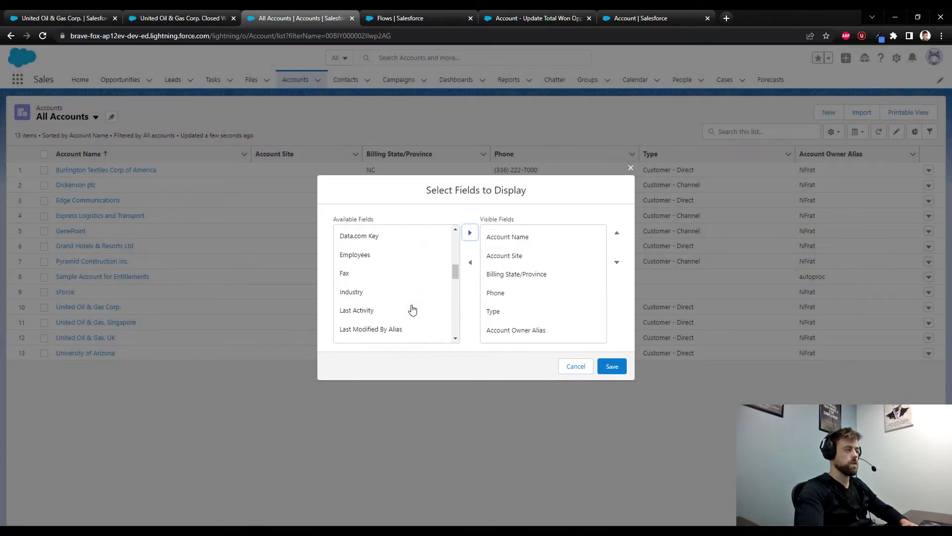
{"action": "scroll", "coordinate": [411, 307], "scroll_direction": "down", "scroll_amount": 8}
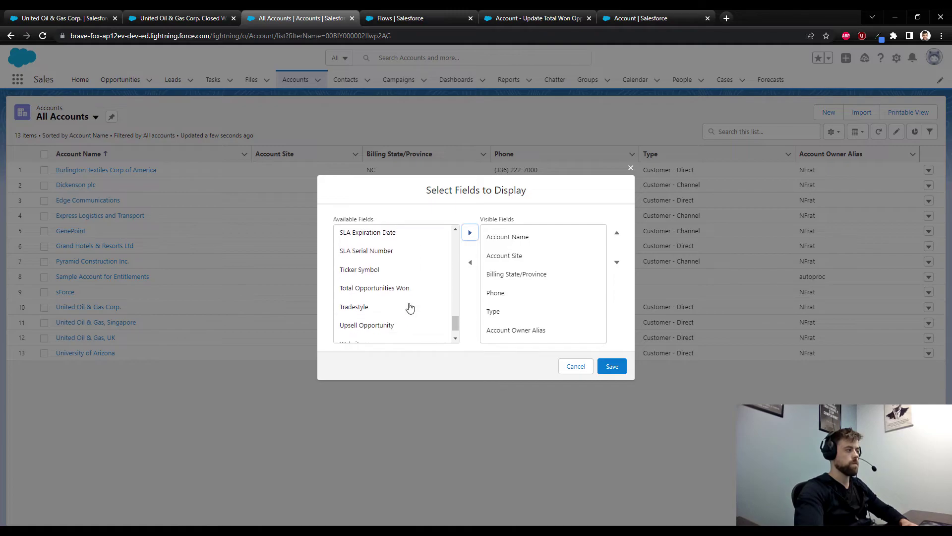
{"action": "left_click", "coordinate": [387, 287]}
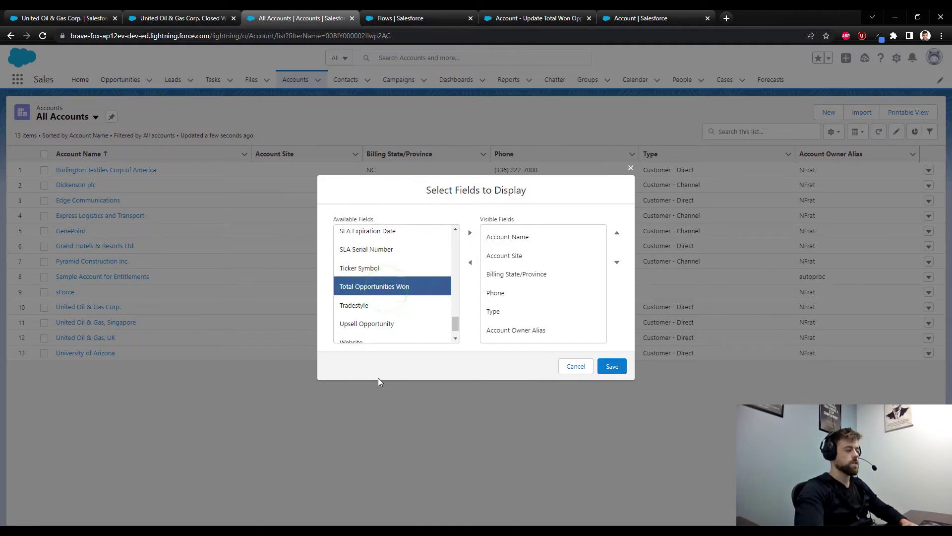
{"action": "left_click", "coordinate": [471, 234]}
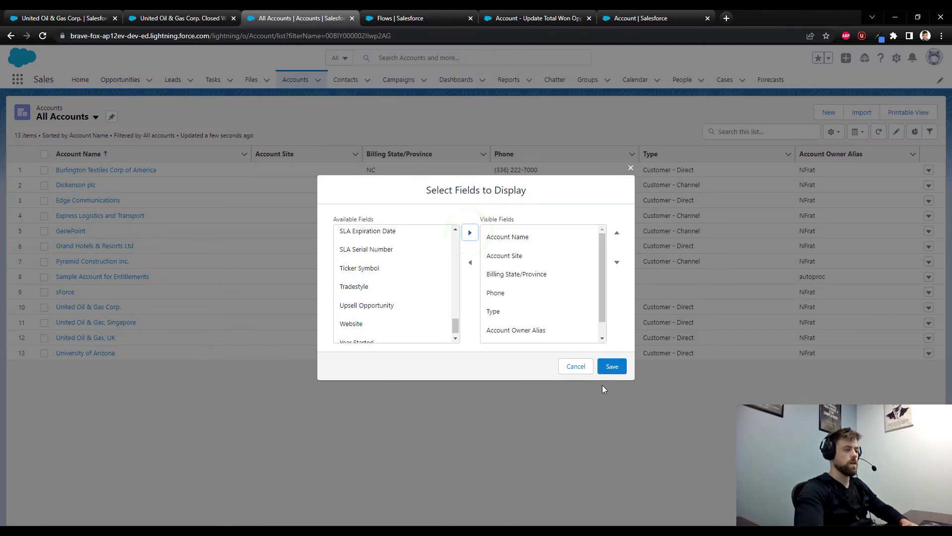
{"action": "left_click", "coordinate": [613, 367]}
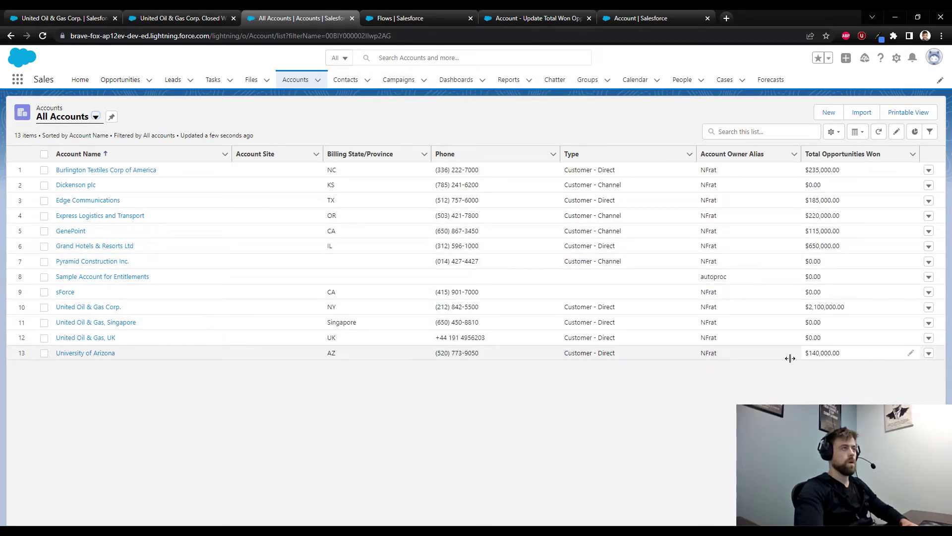
{"action": "left_click", "coordinate": [533, 18]}
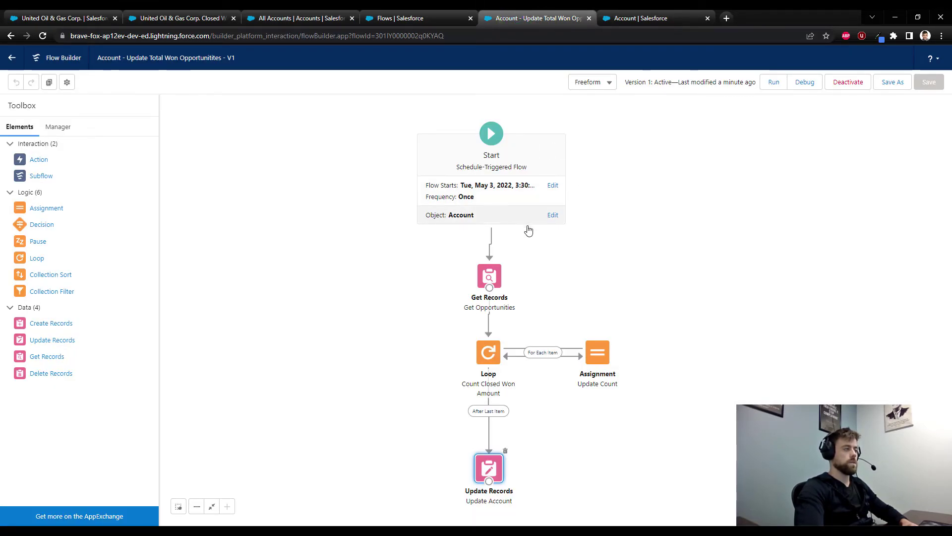
Review the start schedule, reposition the Start element, and glance at the account and flows tabs
{"action": "left_click", "coordinate": [552, 186]}
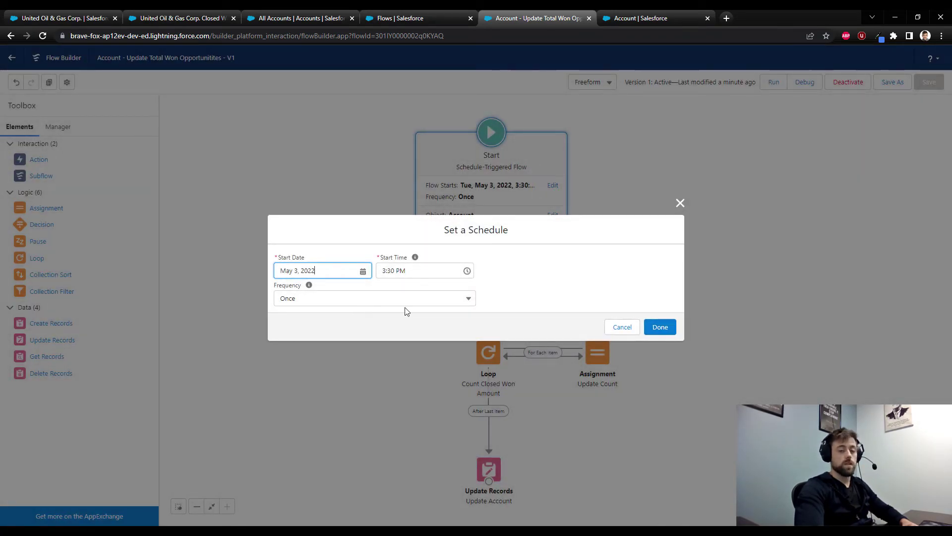
{"action": "left_click", "coordinate": [659, 326]}
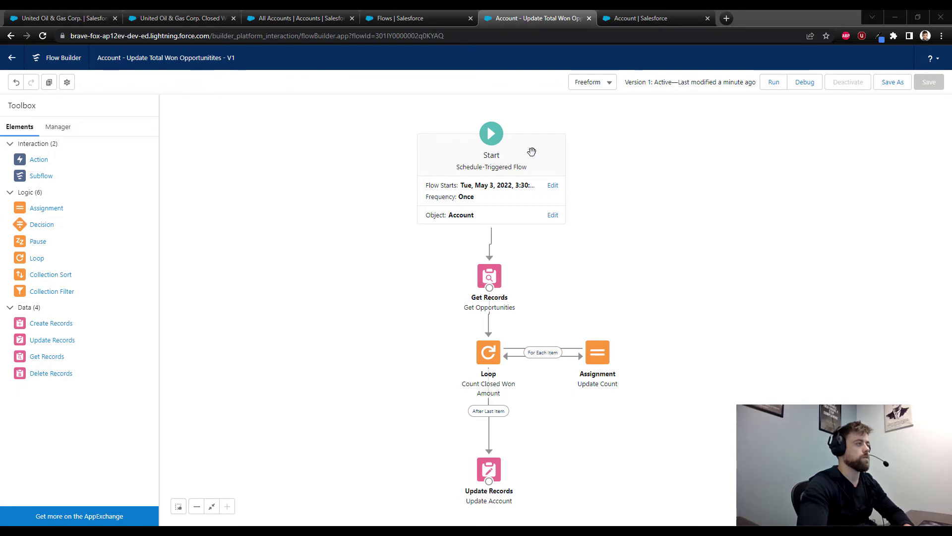
{"action": "left_click_drag", "start_coordinate": [532, 152], "coordinate": [528, 146]}
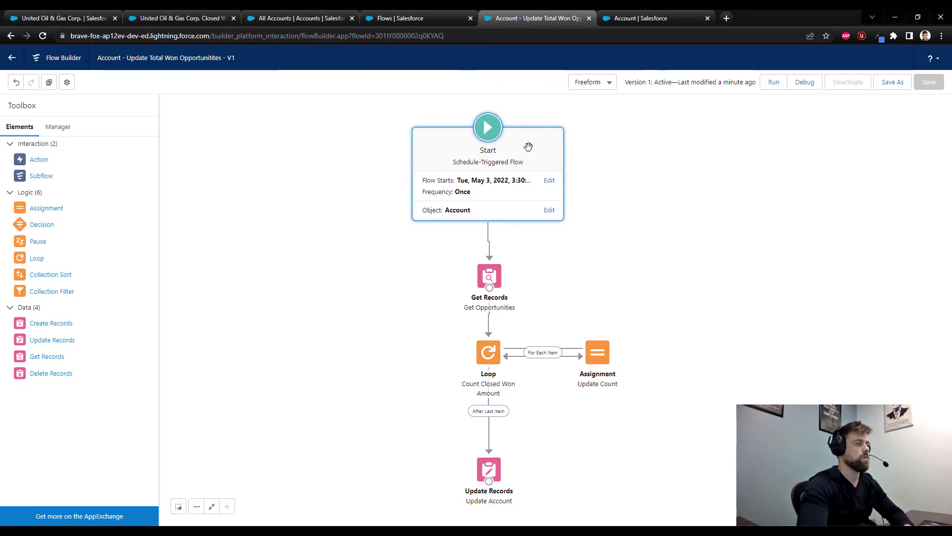
{"action": "left_click", "coordinate": [68, 15]}
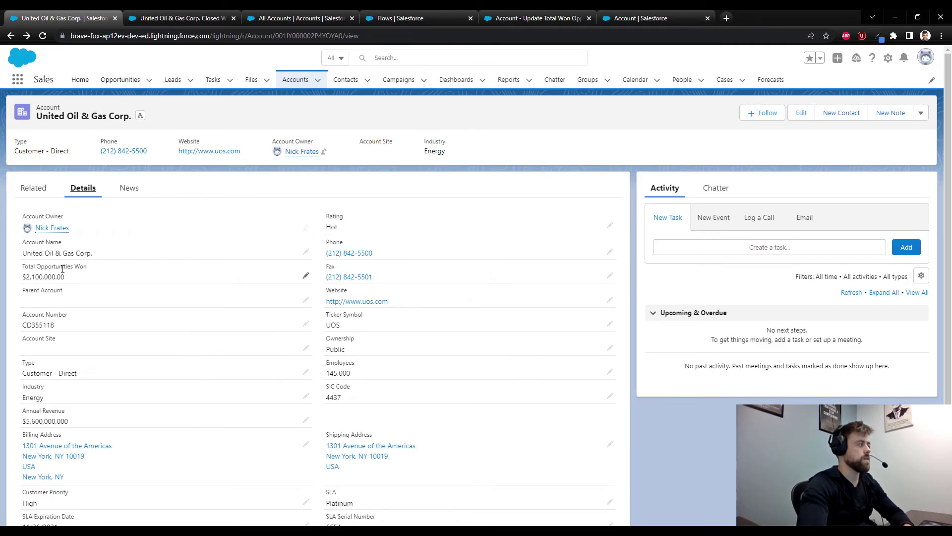
{"action": "left_click", "coordinate": [430, 18]}
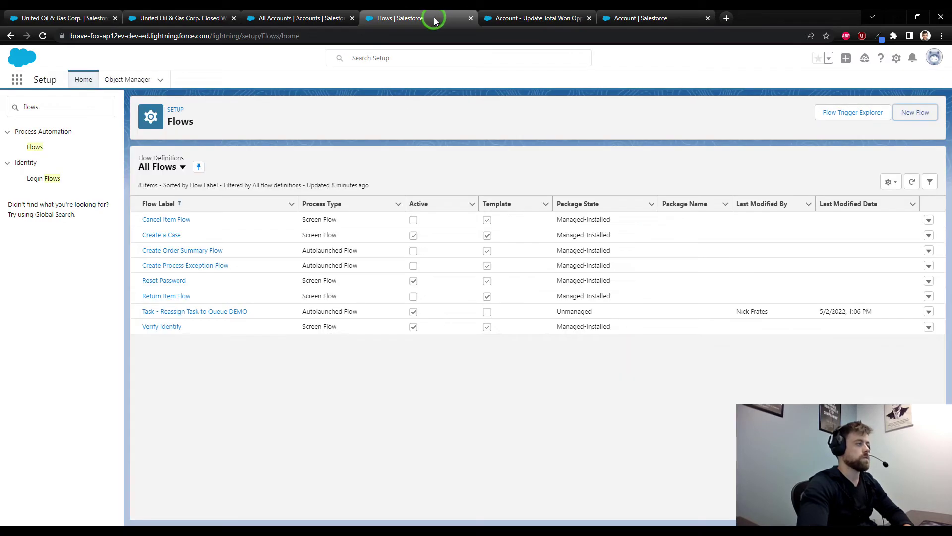
{"action": "left_click", "coordinate": [516, 15]}
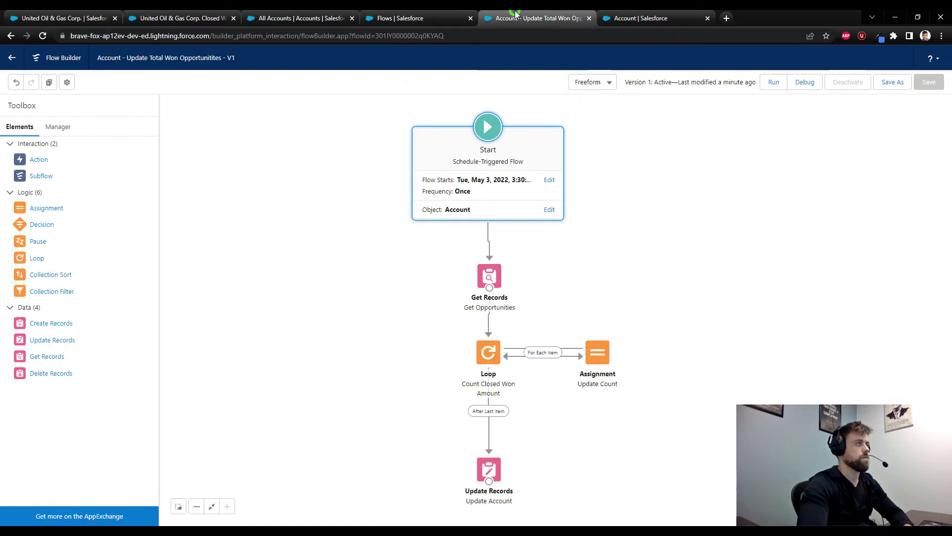
Review the start object conditions and the Get Opportunities settings without changing them
{"action": "left_click", "coordinate": [549, 209]}
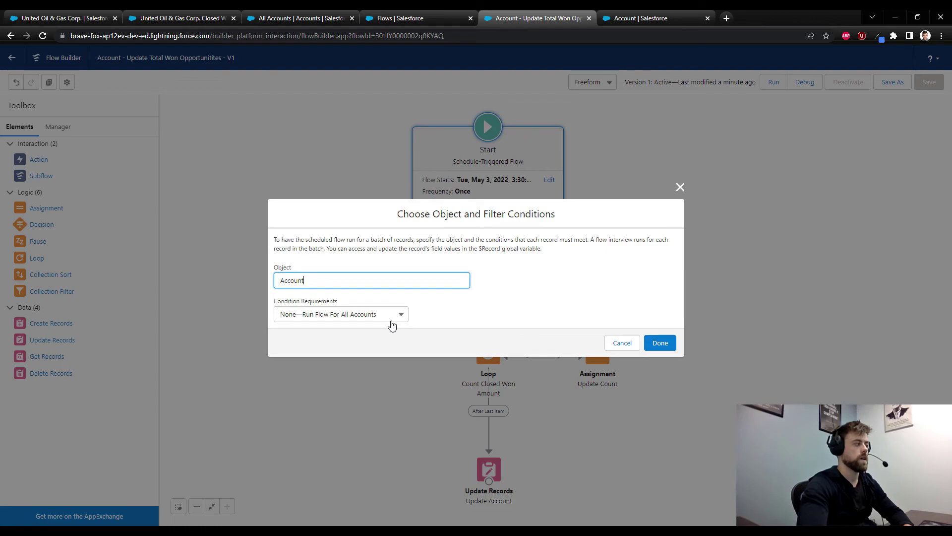
{"action": "left_click", "coordinate": [623, 342]}
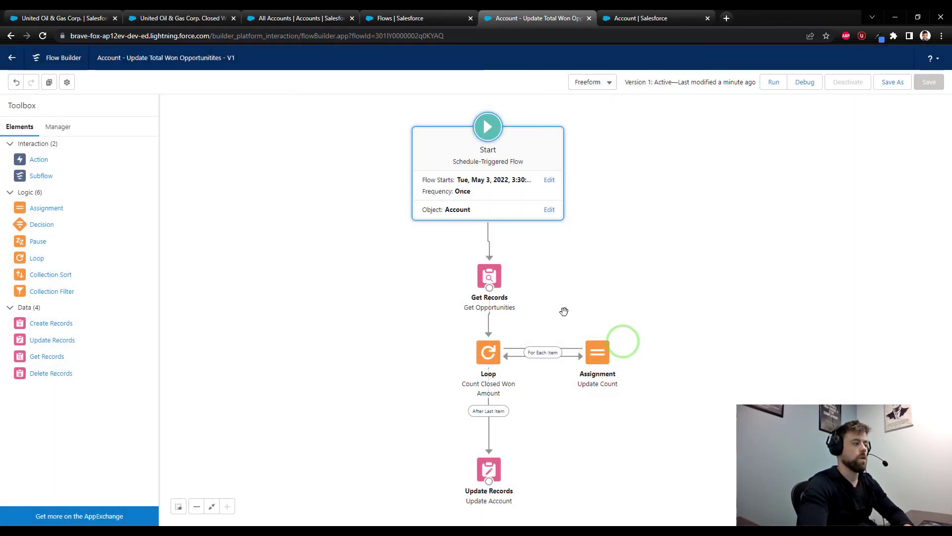
{"action": "left_click", "coordinate": [491, 275]}
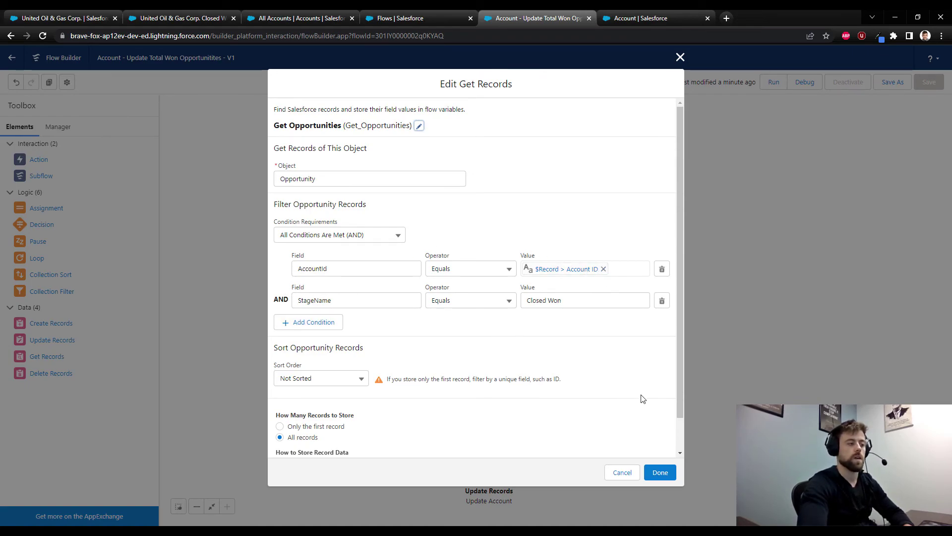
{"action": "left_click", "coordinate": [656, 472]}
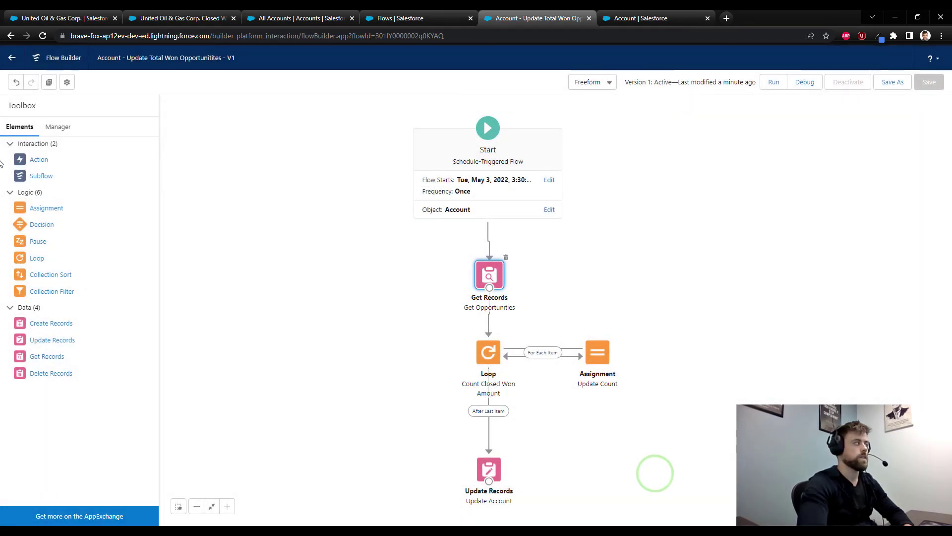
Inspect the TotalWonAmount variable in the Manager resources list without changes
{"action": "left_click", "coordinate": [56, 127]}
{"action": "left_click", "coordinate": [42, 282]}
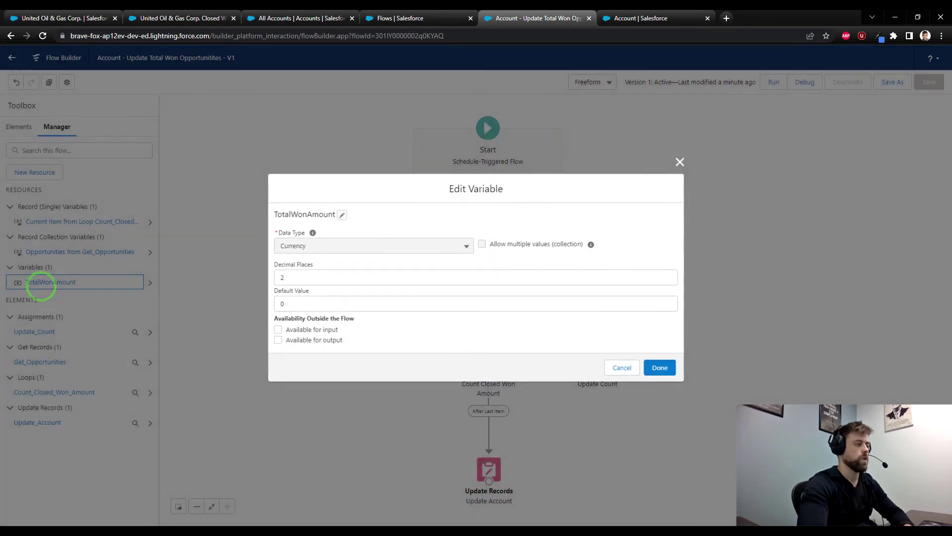
{"action": "left_click", "coordinate": [621, 367]}
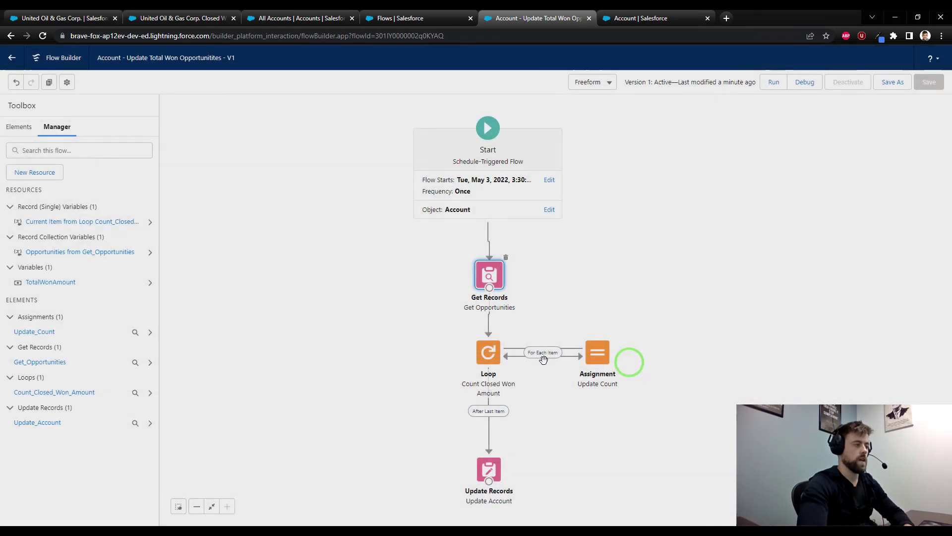